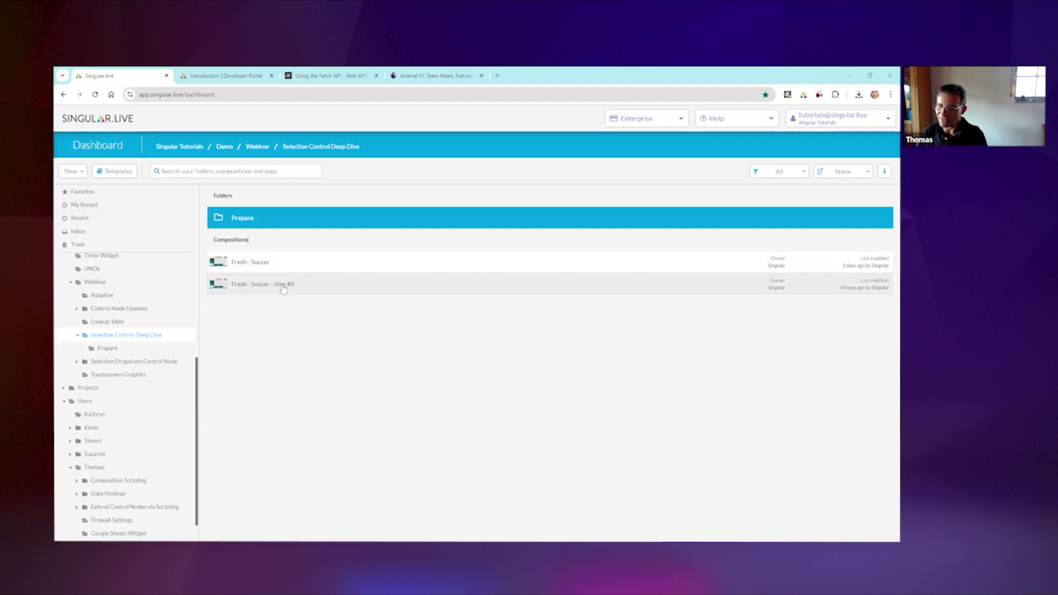
- Open the "Fresh - Soccer - step #0" composition and display the Composition Navigator below the transform settings
{"action": "left_click", "coordinate": [282, 290]}
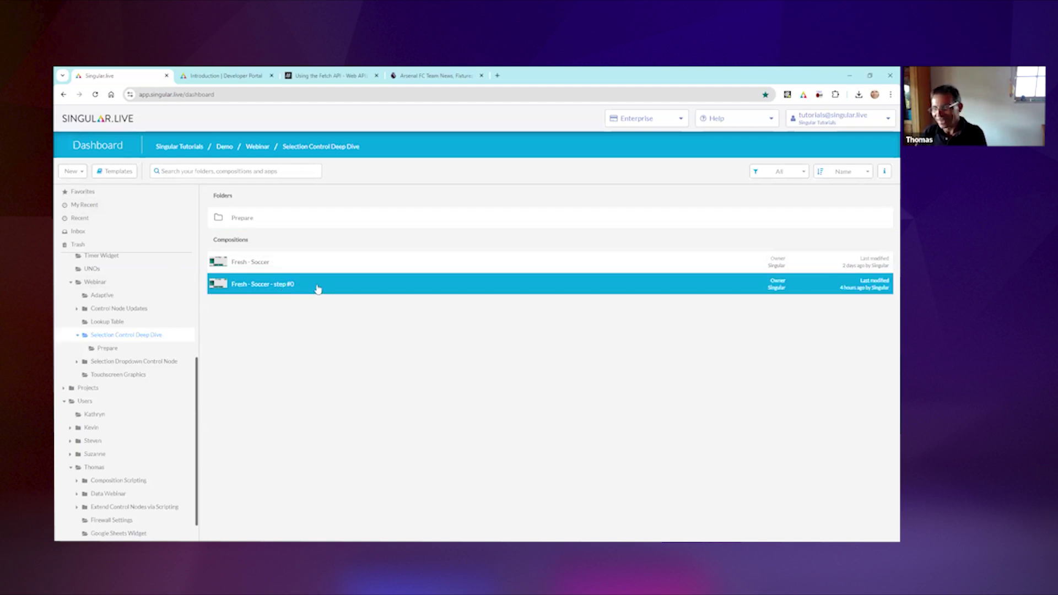
{"action": "double_click", "coordinate": [318, 288]}
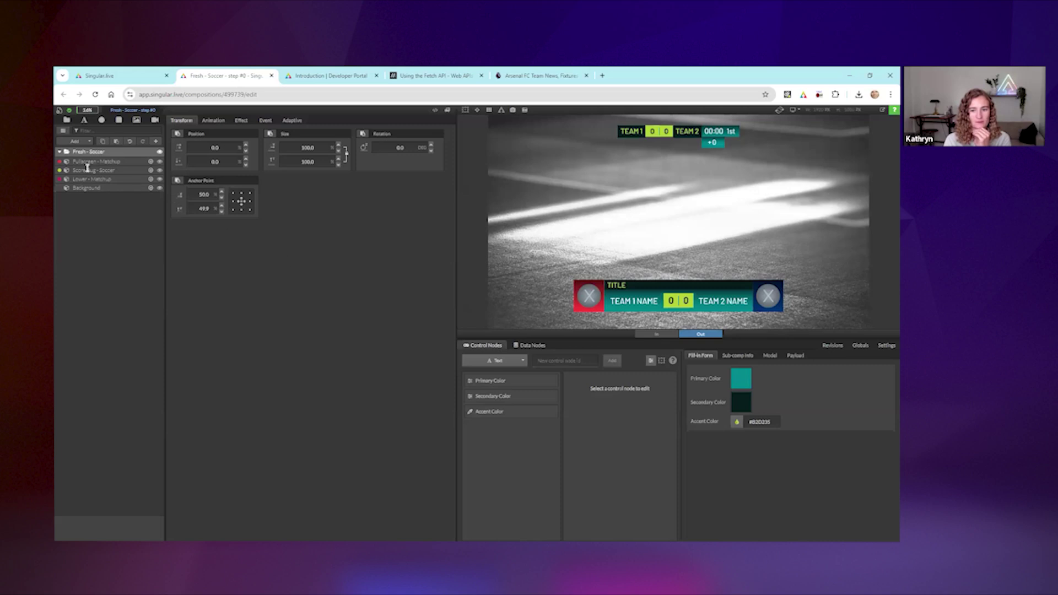
{"action": "left_click", "coordinate": [63, 132]}
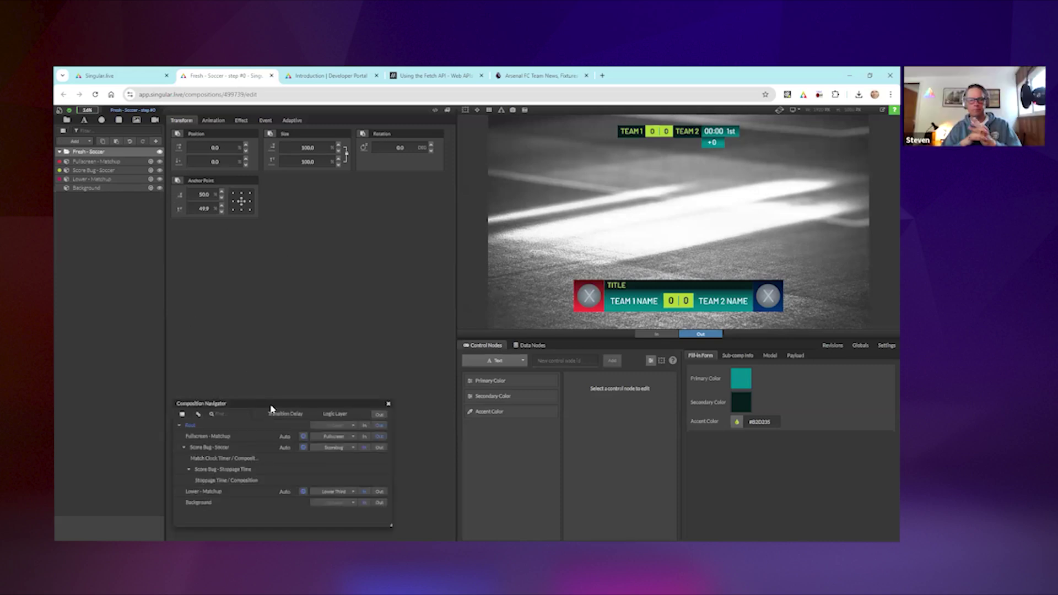
{"action": "left_click_drag", "start_coordinate": [270, 408], "coordinate": [291, 406]}
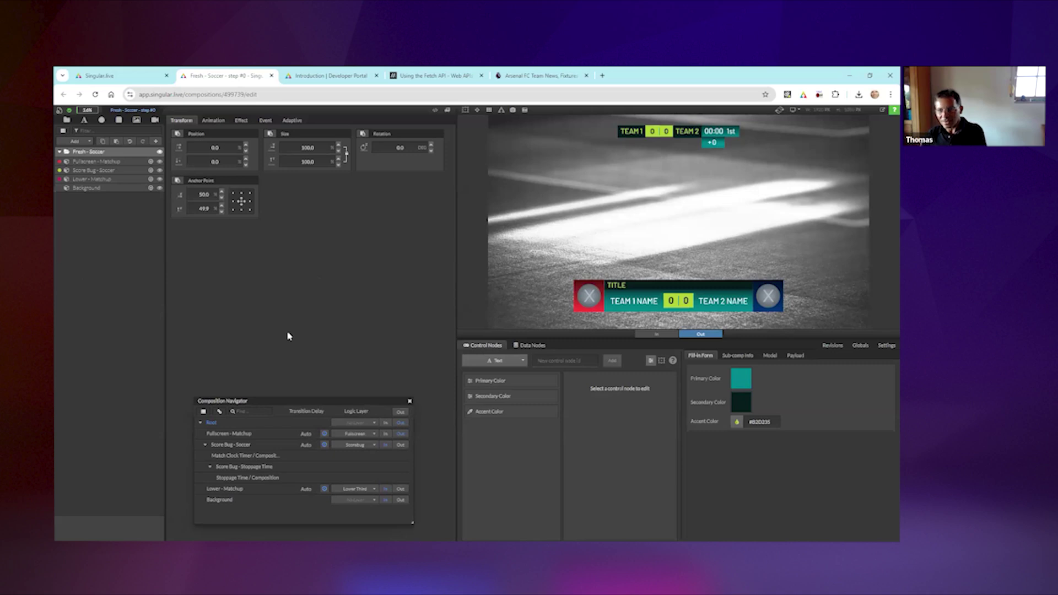
- Preview the composition's graphics by playing Fullscreen - Matchup in and out and bringing Score Bug - Soccer and Lower - Matchup in
{"action": "left_click", "coordinate": [388, 435]}
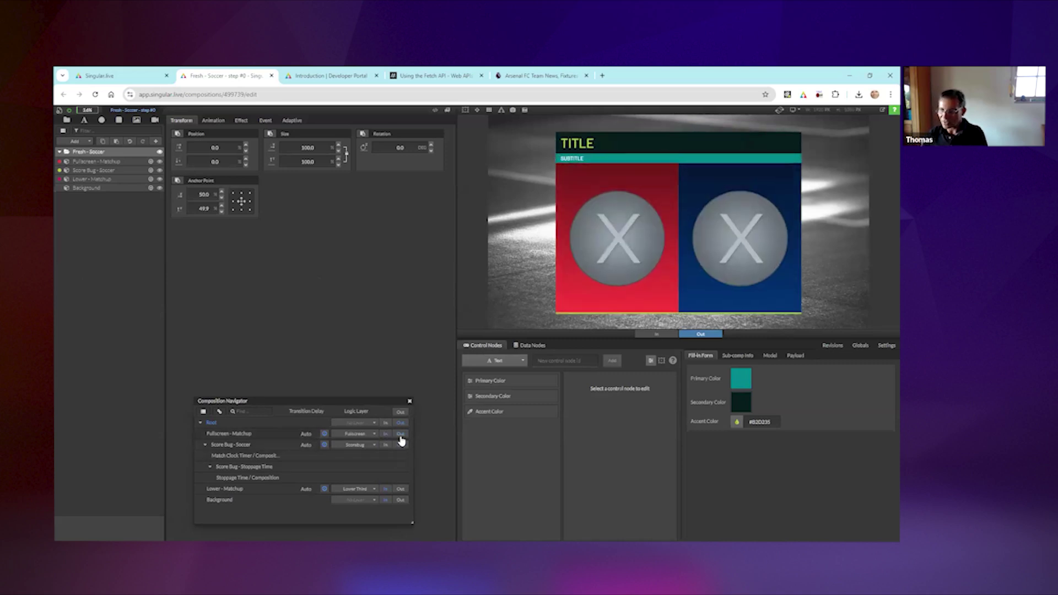
{"action": "left_click", "coordinate": [401, 436]}
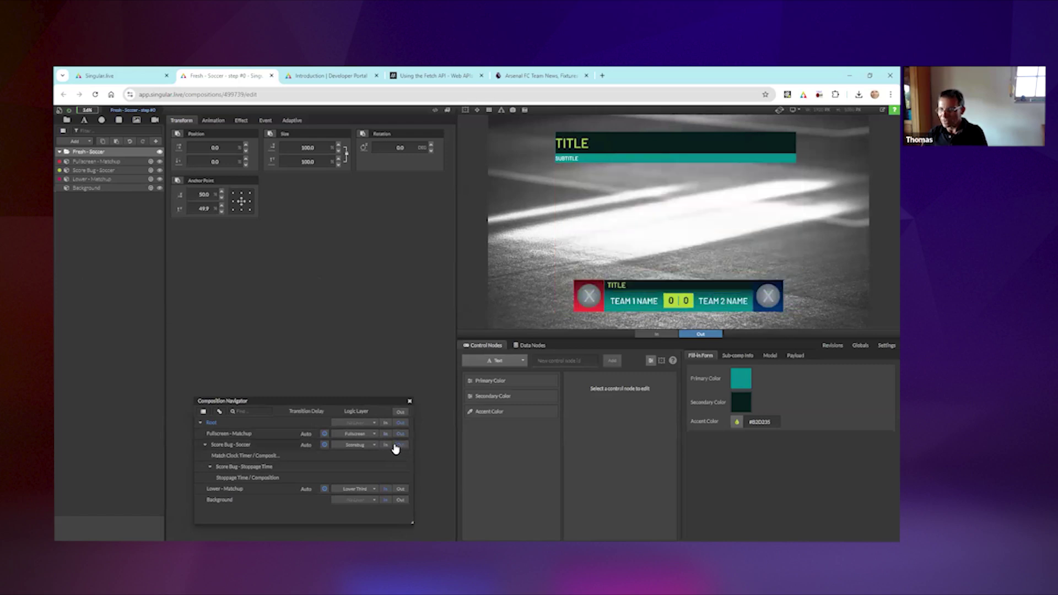
{"action": "left_click", "coordinate": [386, 446]}
{"action": "left_click", "coordinate": [386, 490]}
{"action": "left_click", "coordinate": [386, 490]}
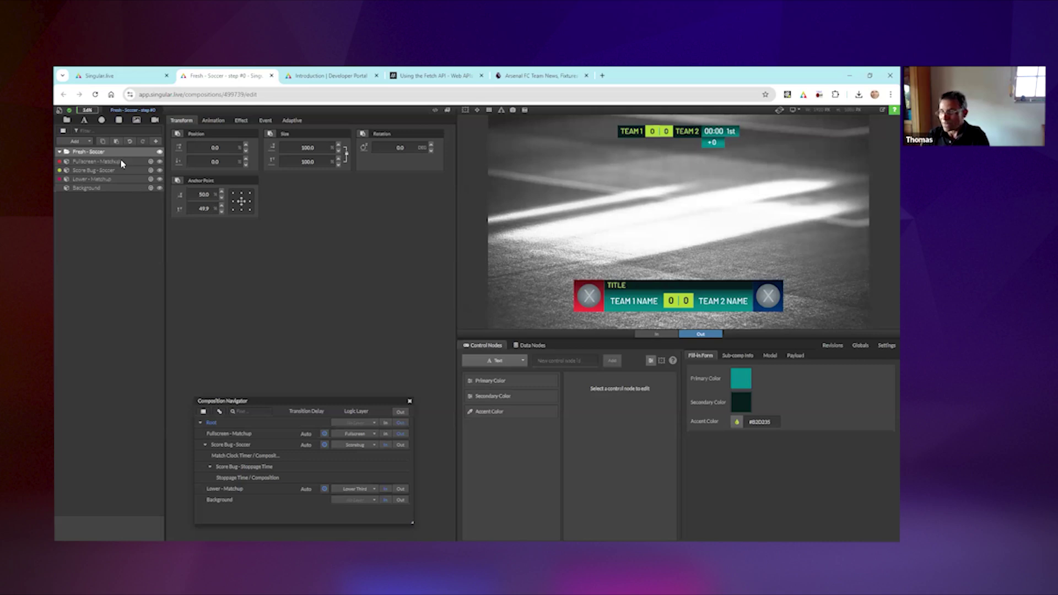
- Add a Selection control node named "Team 1" to the root composition and enlarge the area showing its field properties
{"action": "left_click", "coordinate": [506, 360]}
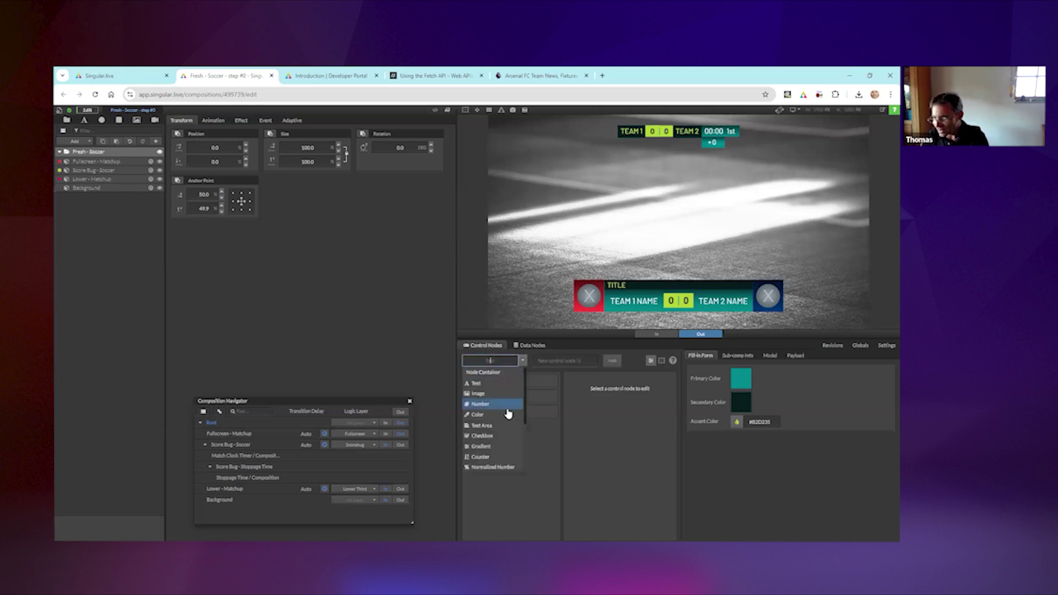
{"action": "scroll", "coordinate": [498, 418], "scroll_direction": "down", "scroll_amount": 2}
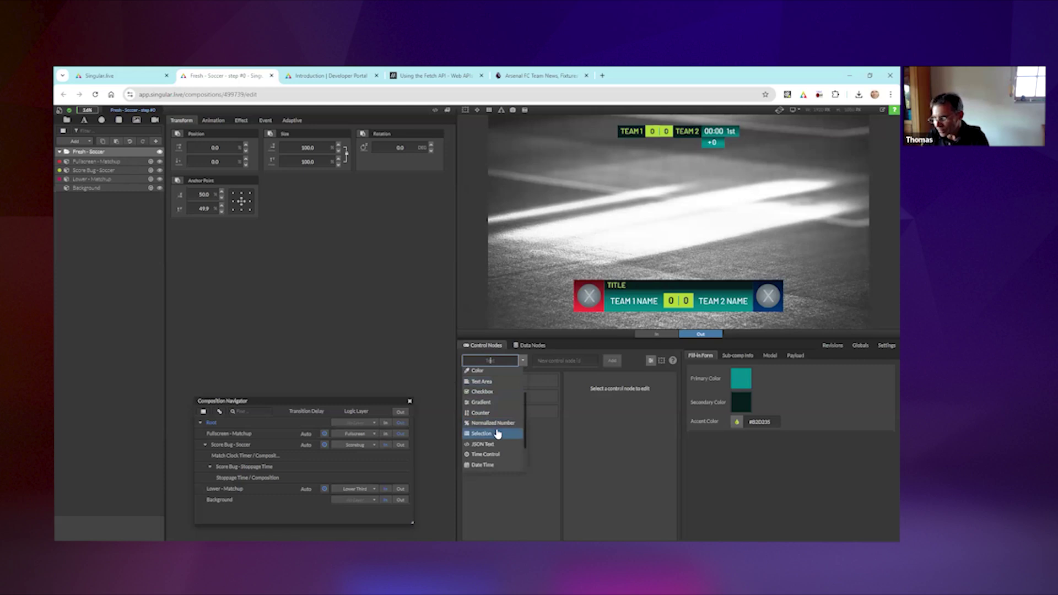
{"action": "left_click", "coordinate": [498, 434]}
{"action": "left_click", "coordinate": [575, 362]}
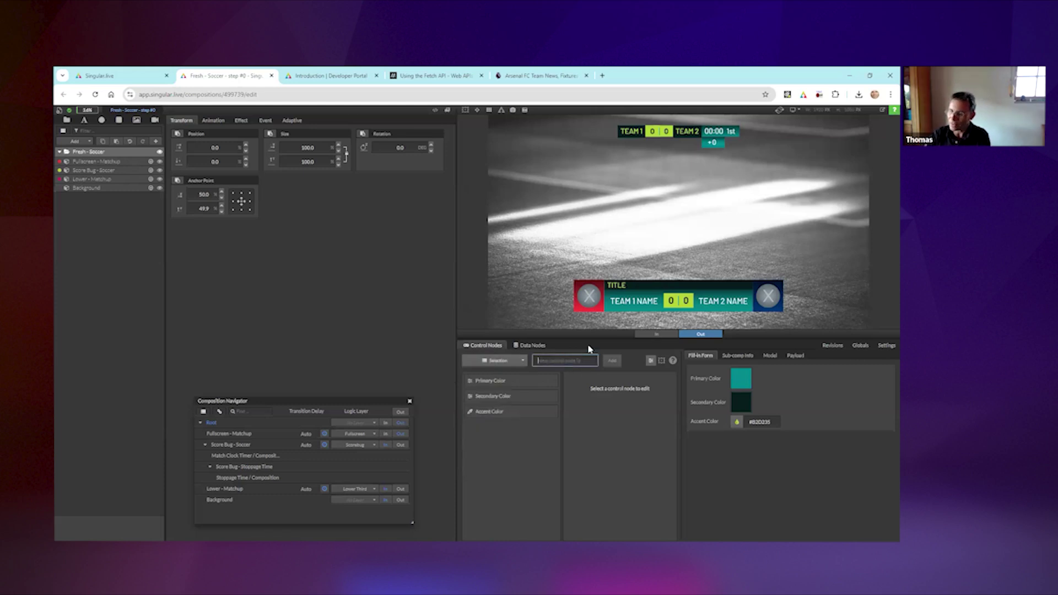
{"action": "type", "text": "t"}
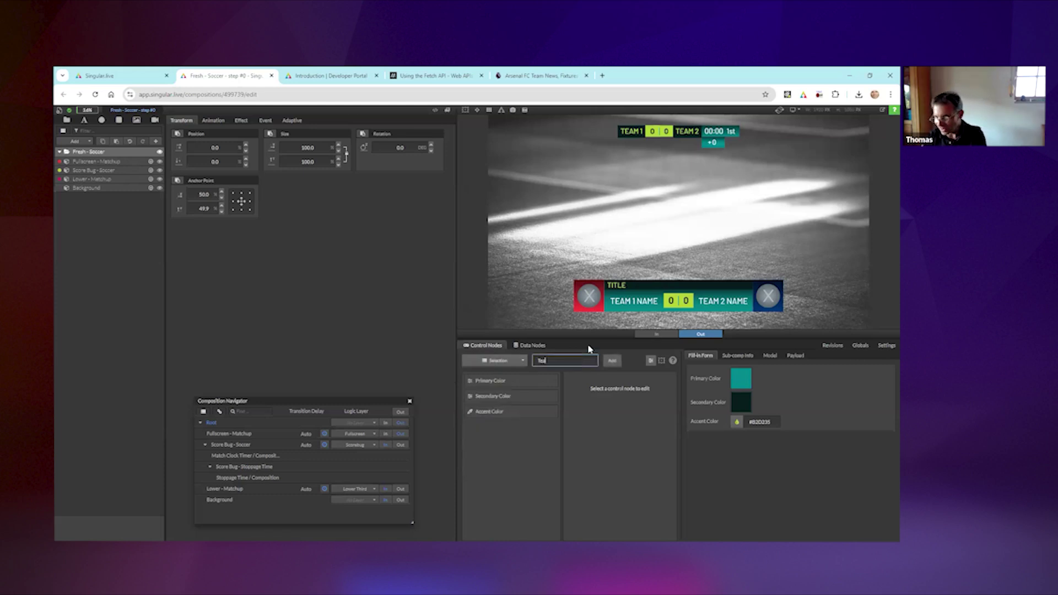
{"action": "type", "text": "eam 1"}
{"action": "key", "text": "Return"}
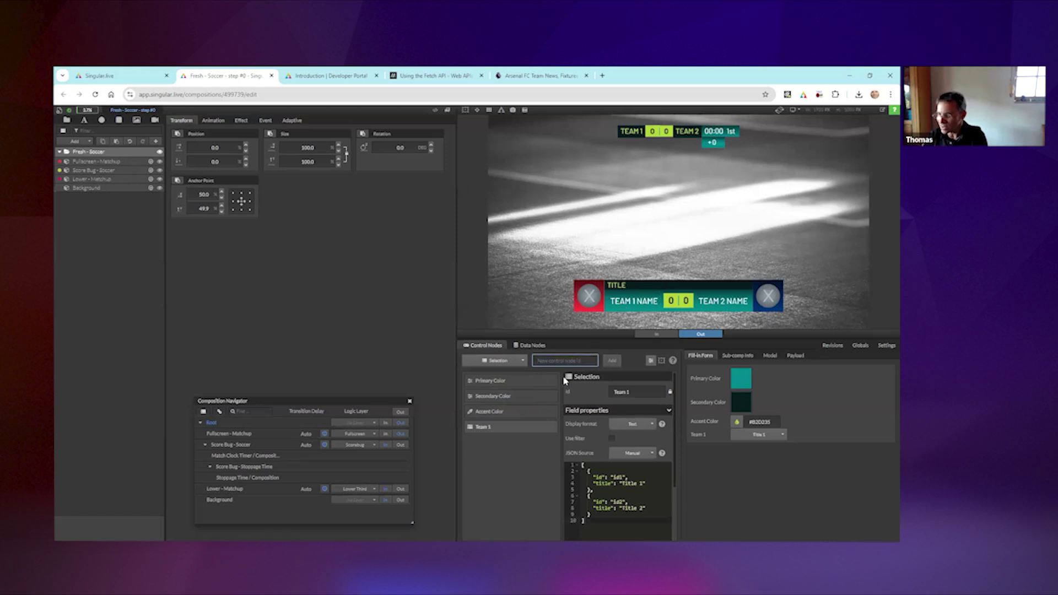
{"action": "left_click", "coordinate": [508, 428]}
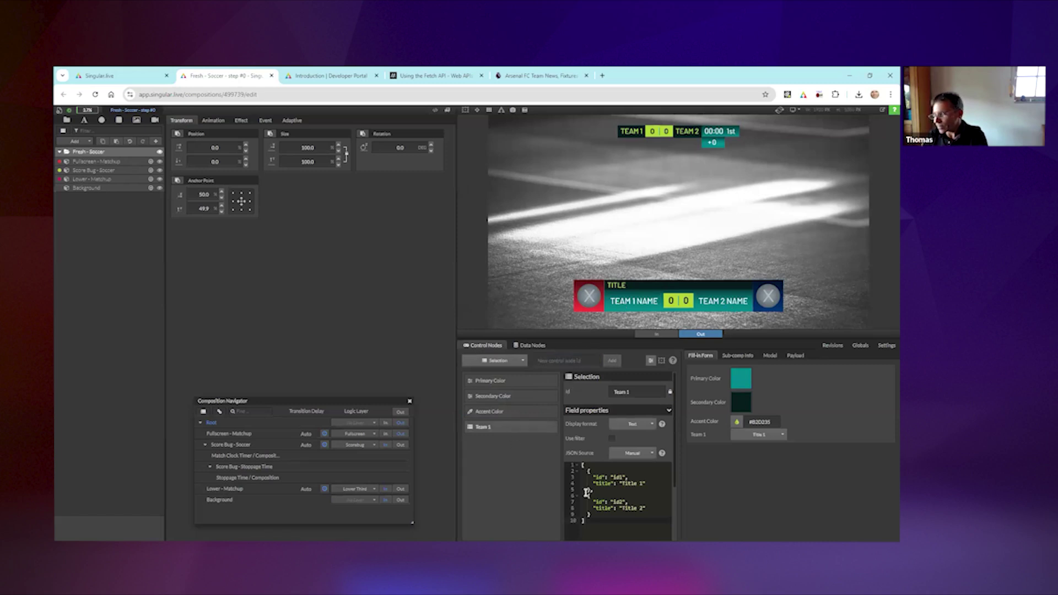
{"action": "left_click_drag", "start_coordinate": [612, 338], "coordinate": [608, 295]}
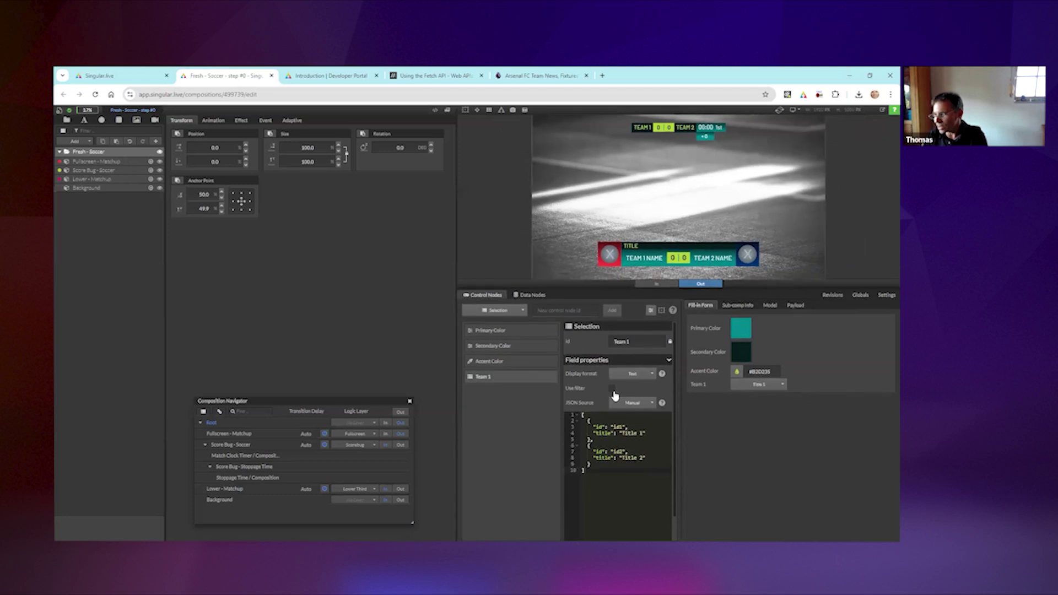
{"action": "left_click", "coordinate": [601, 427]}
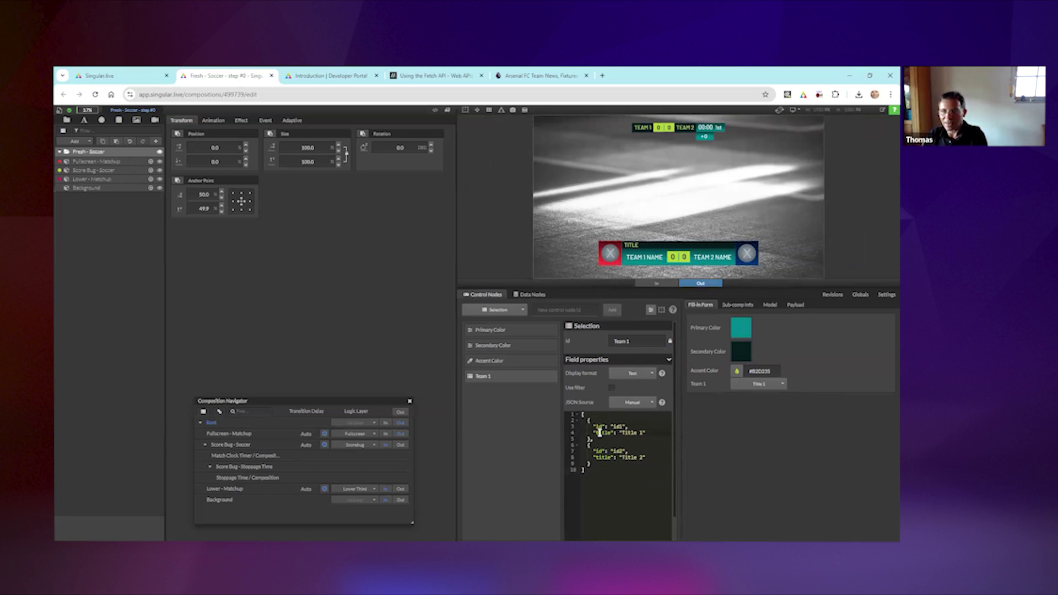
- Open the Lower - Matchup subcomposition for editing
{"action": "left_click", "coordinate": [134, 180]}
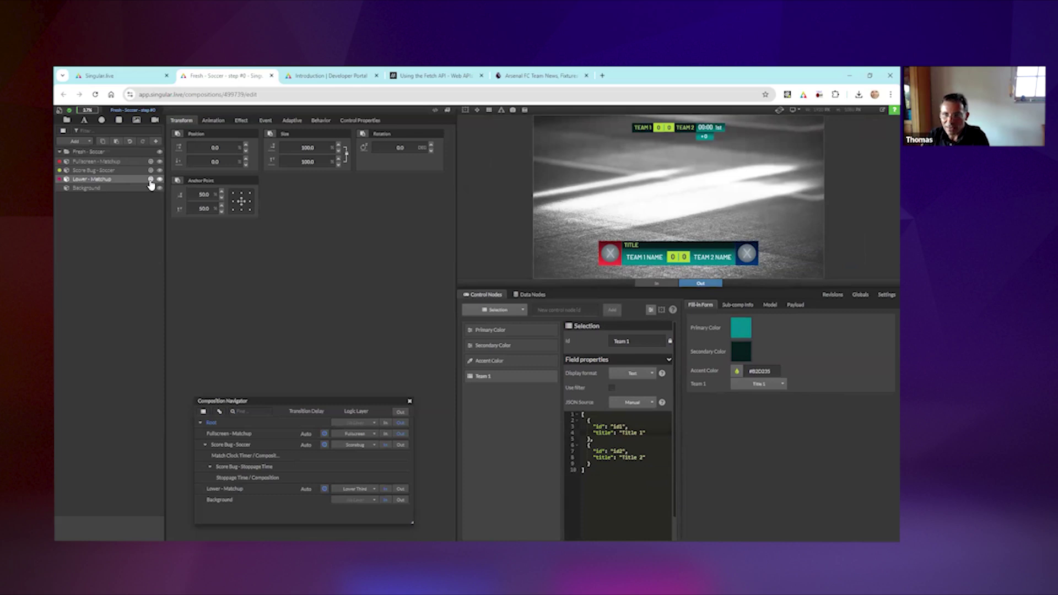
{"action": "left_click", "coordinate": [151, 180]}
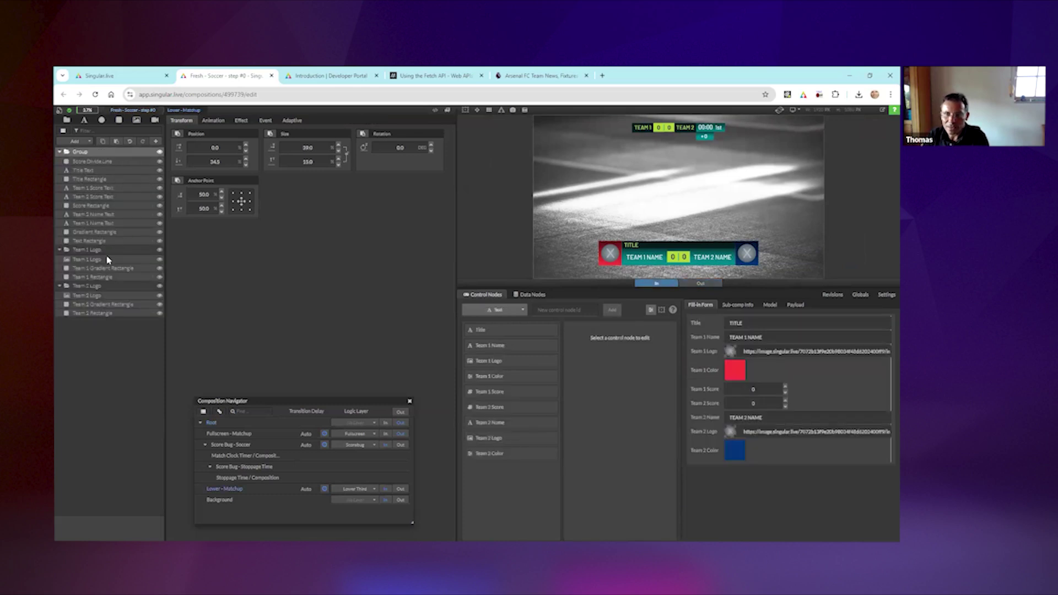
{"action": "left_click", "coordinate": [122, 215]}
{"action": "left_click", "coordinate": [371, 120]}
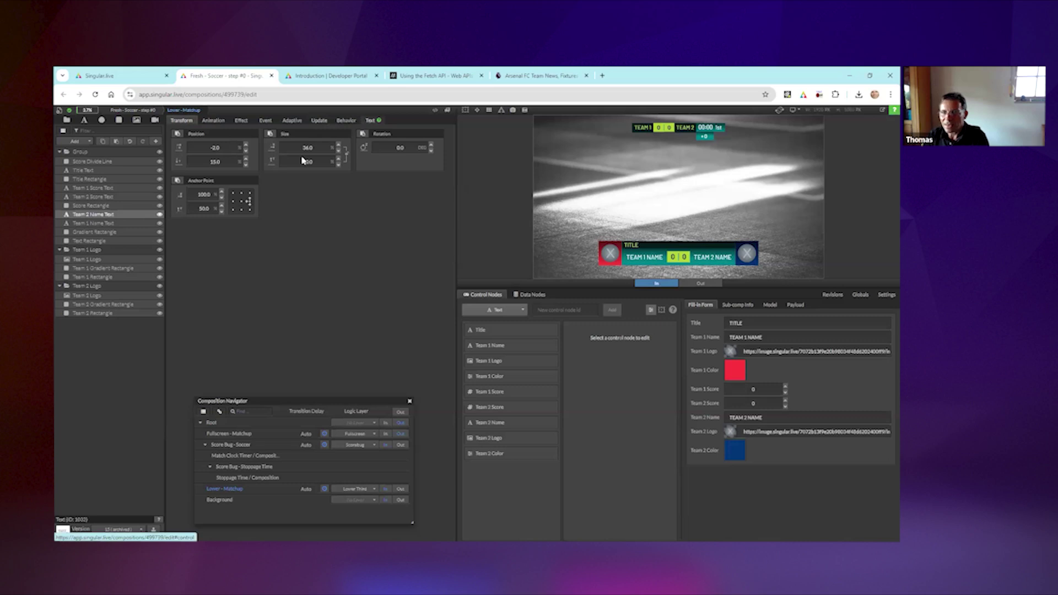
{"action": "left_click", "coordinate": [193, 141]}
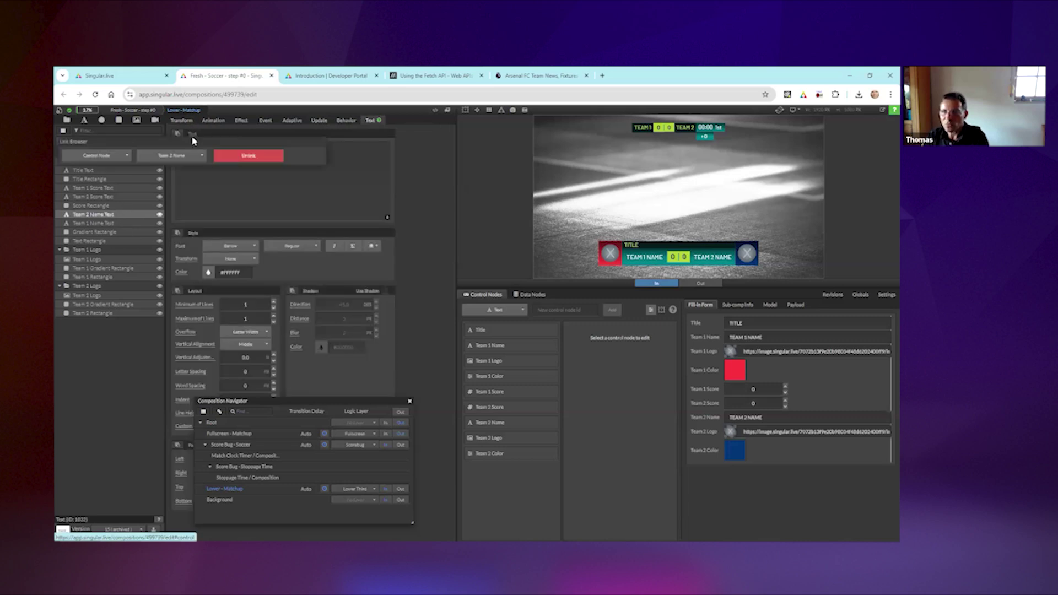
{"action": "left_click", "coordinate": [107, 155]}
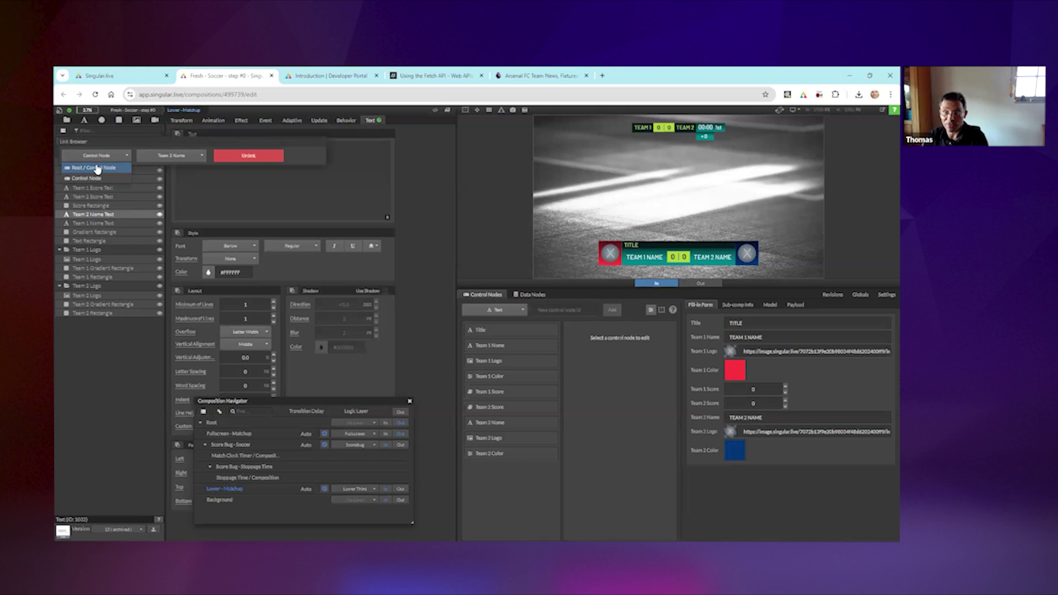
{"action": "left_click", "coordinate": [96, 168]}
{"action": "left_click", "coordinate": [161, 154]}
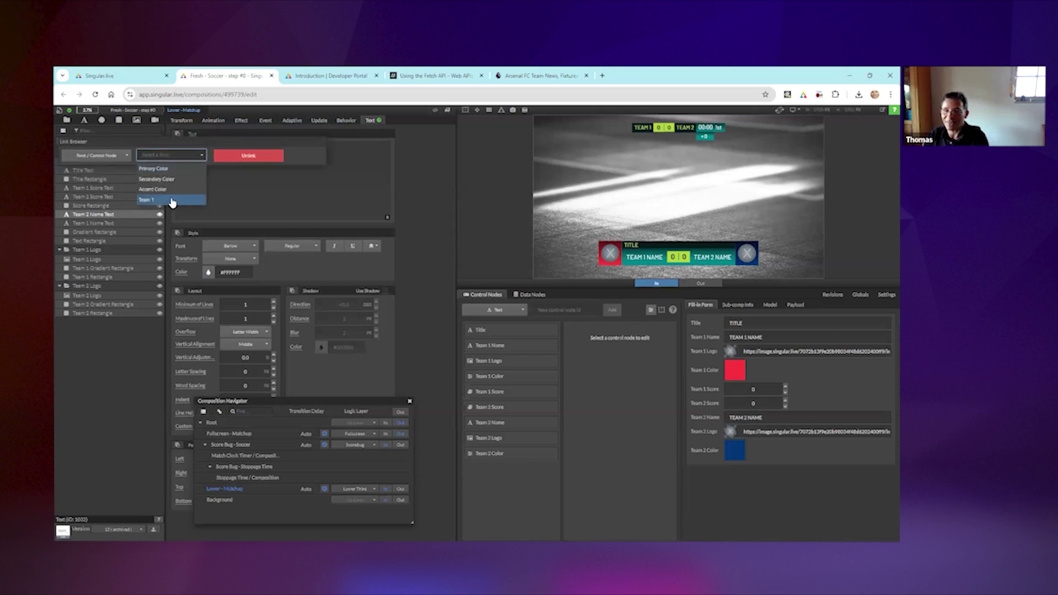
- Link the text of the Team 1 Name Text layer to the Team 1 root control node
{"action": "left_click", "coordinate": [128, 223]}
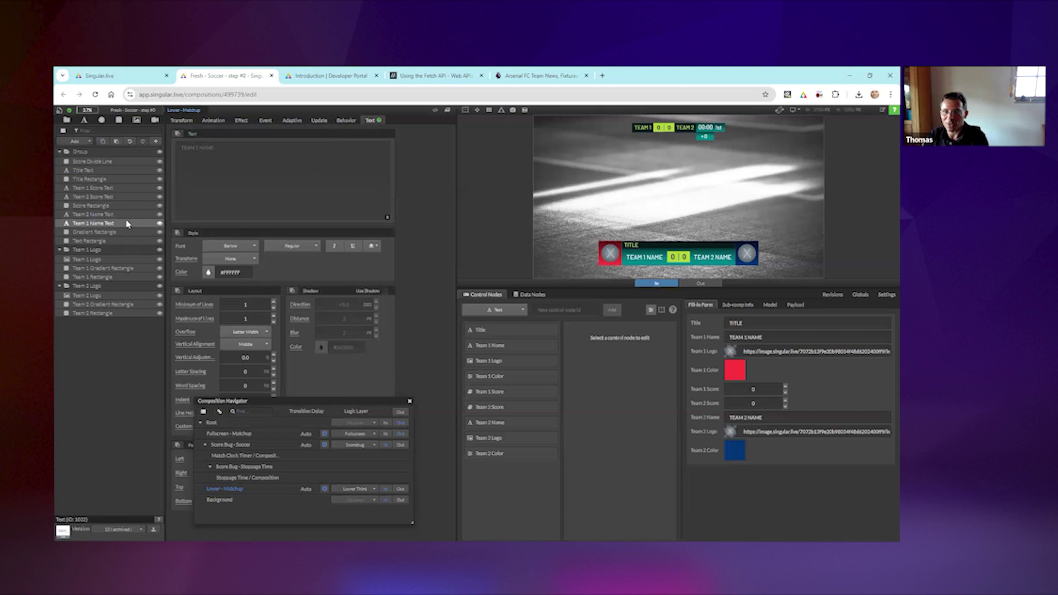
{"action": "left_click", "coordinate": [190, 137]}
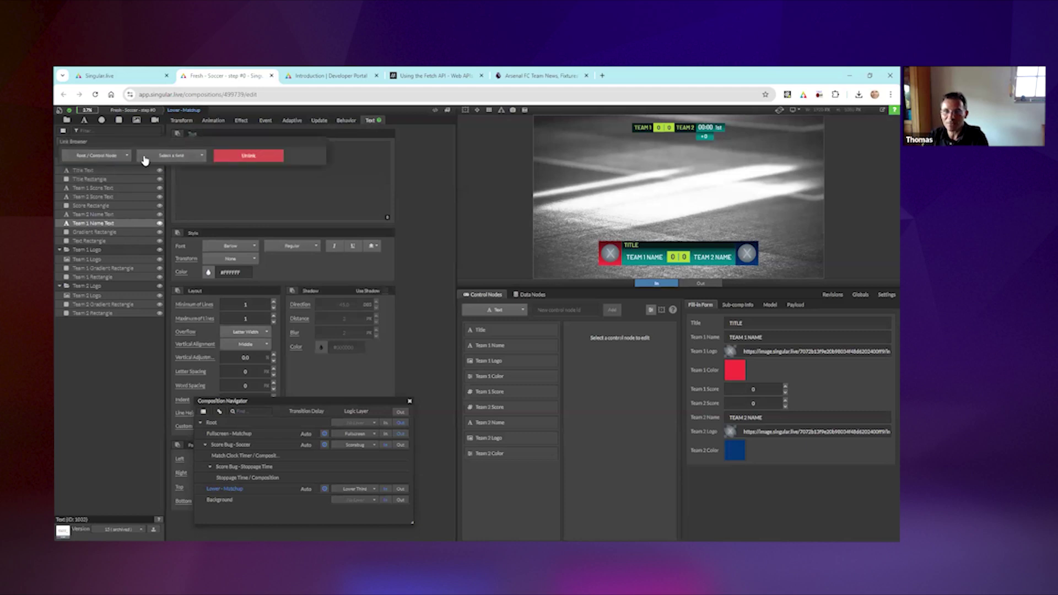
{"action": "left_click", "coordinate": [144, 159]}
{"action": "left_click", "coordinate": [154, 200]}
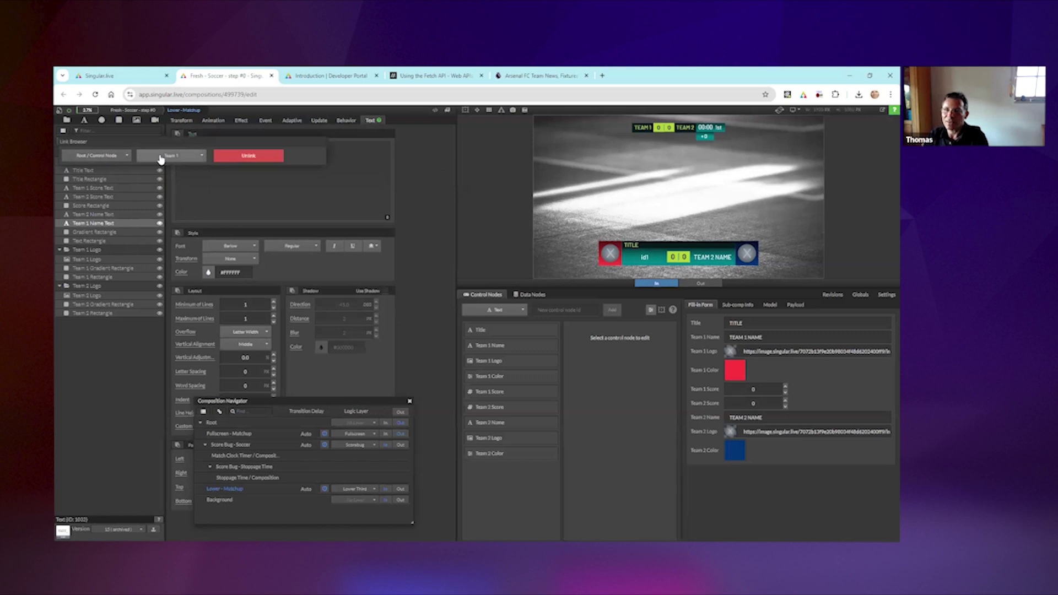
- Return to the root composition, test the Team 1 selection with Title 2 and Title 1, and reopen the Team 1 node's properties
{"action": "left_click", "coordinate": [131, 110]}
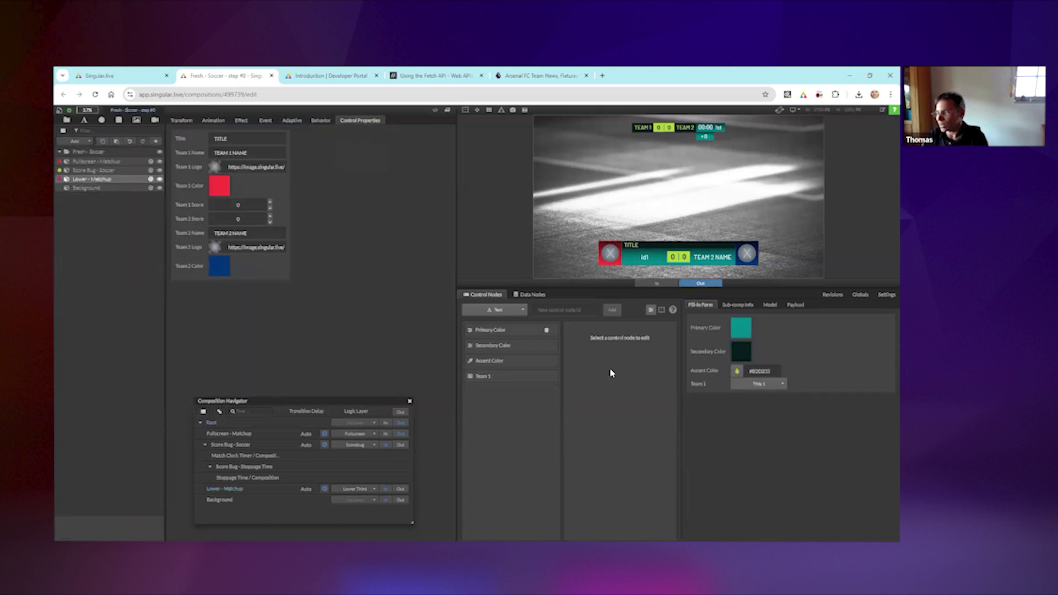
{"action": "left_click", "coordinate": [754, 386]}
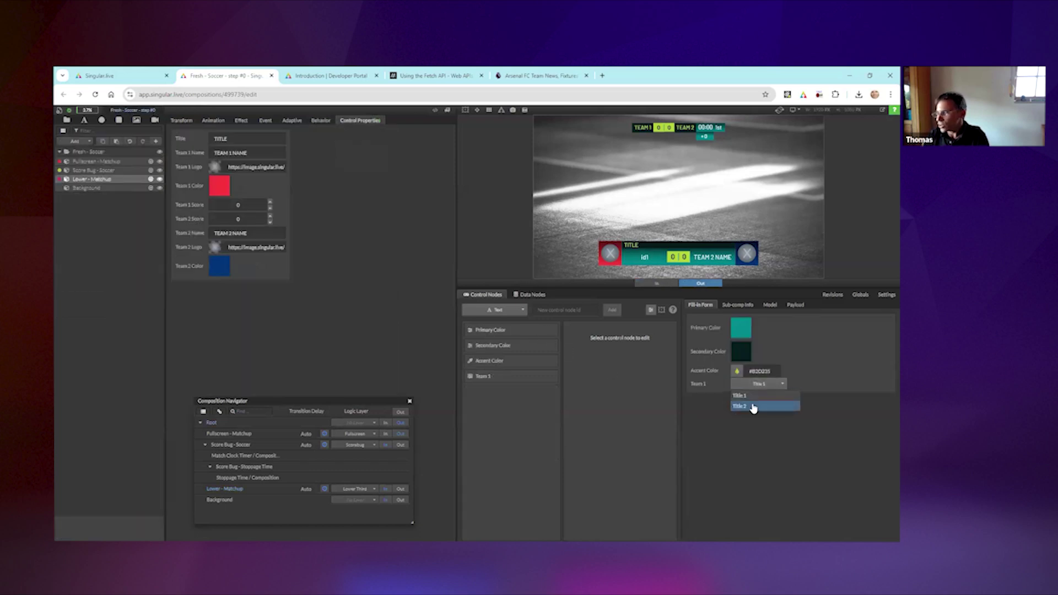
{"action": "left_click", "coordinate": [753, 407]}
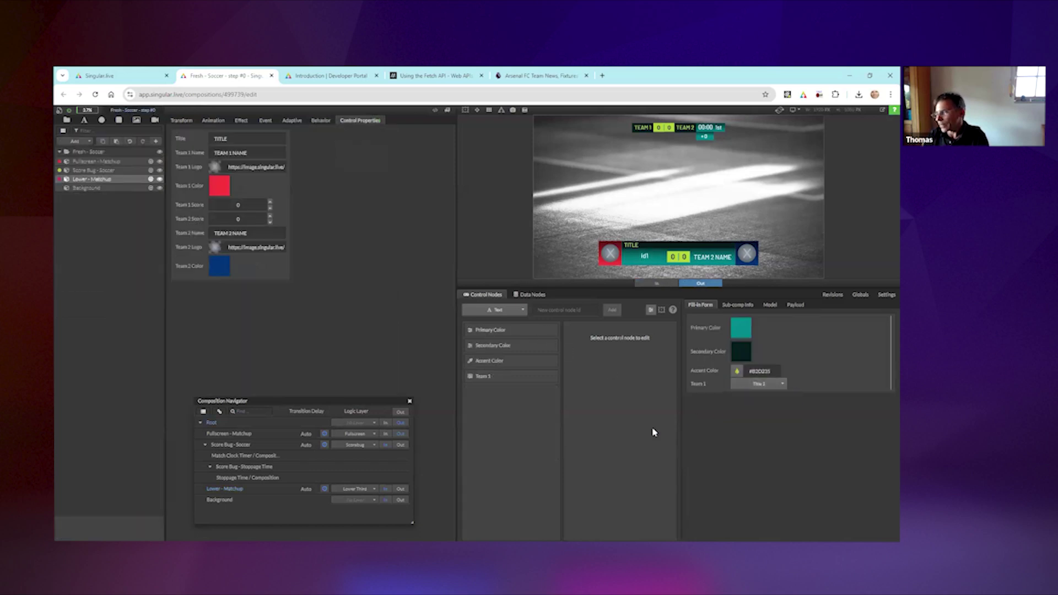
{"action": "left_click", "coordinate": [760, 385]}
{"action": "left_click", "coordinate": [754, 396]}
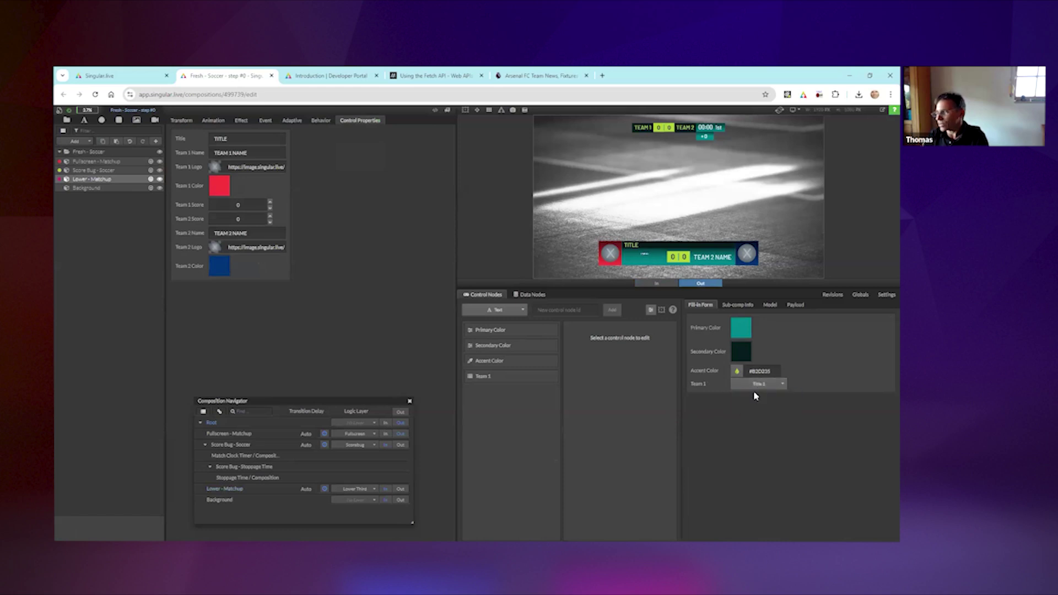
{"action": "left_click", "coordinate": [508, 378]}
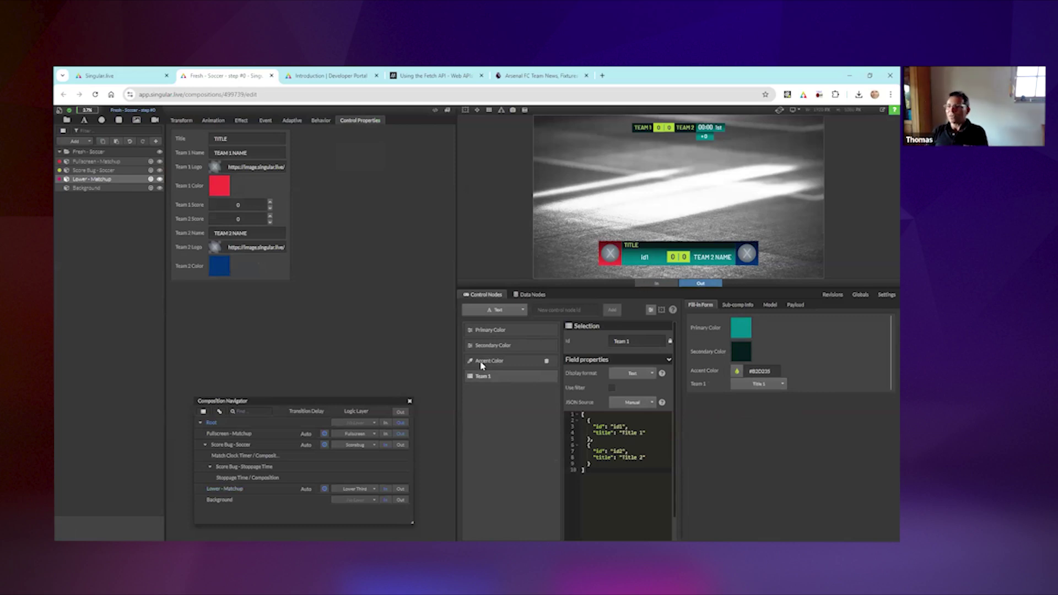
- Check the 2024/25 club overview on the Premier League website and return to the composition
{"action": "left_click", "coordinate": [532, 77]}
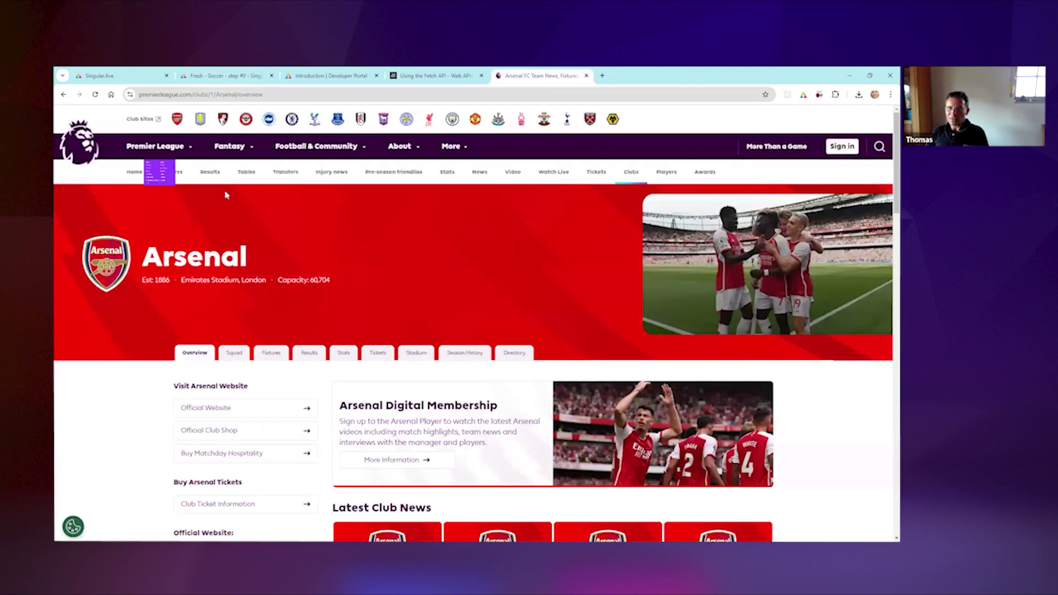
{"action": "left_click", "coordinate": [63, 94]}
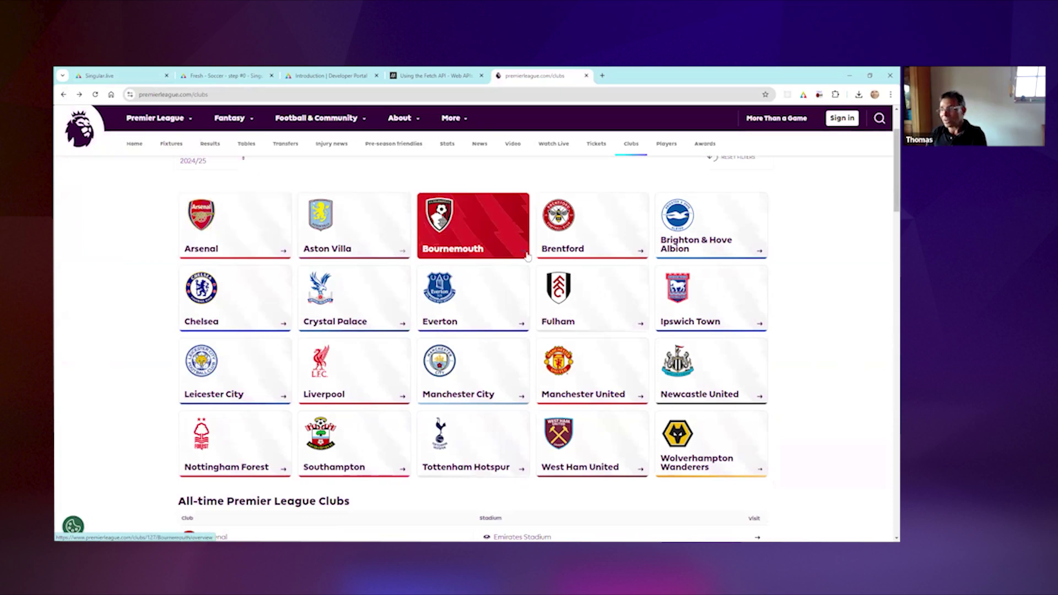
{"action": "left_click", "coordinate": [223, 76]}
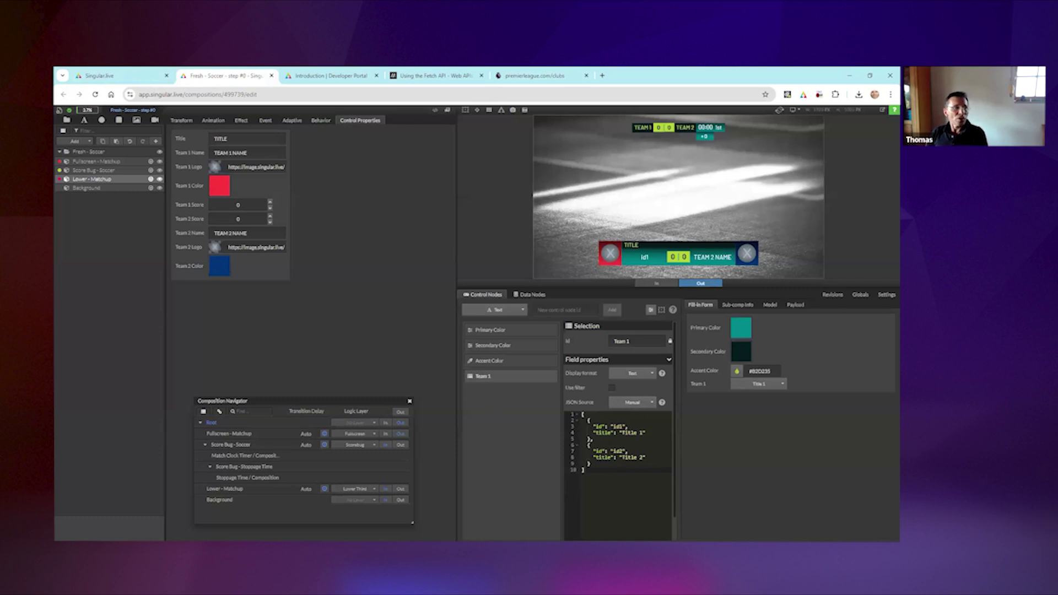
- Switch to Notepad++ and examine the id and title entries for the teams in premierLeagueTeams-teamNames.json
{"action": "key", "text": "alt+Tab"}
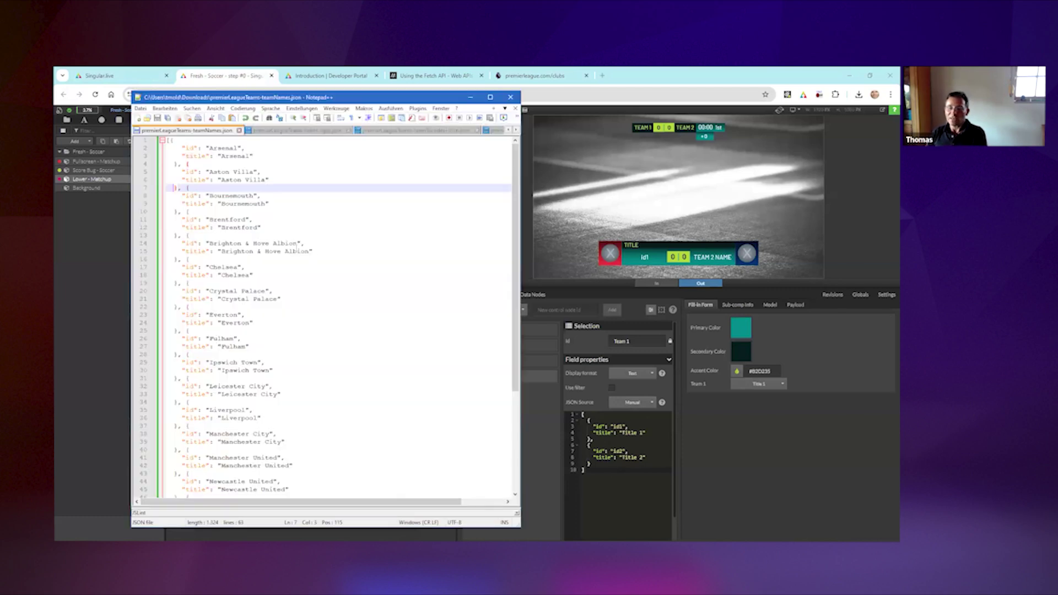
{"action": "left_click", "coordinate": [186, 147]}
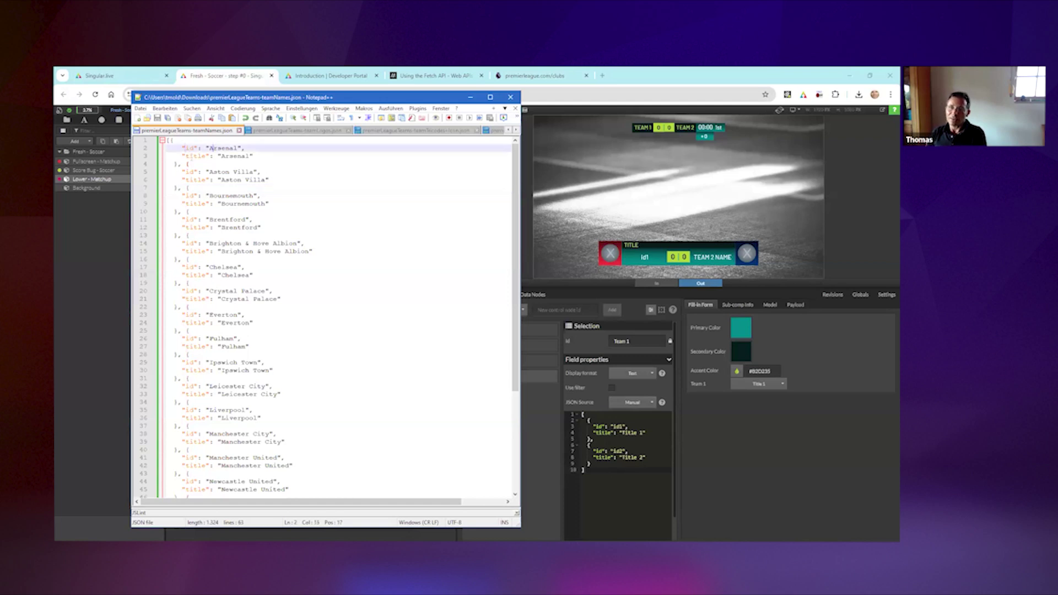
{"action": "key", "text": "Down"}
{"action": "key", "text": "Home"}
{"action": "scroll", "coordinate": [238, 194], "scroll_direction": "down", "scroll_amount": 2}
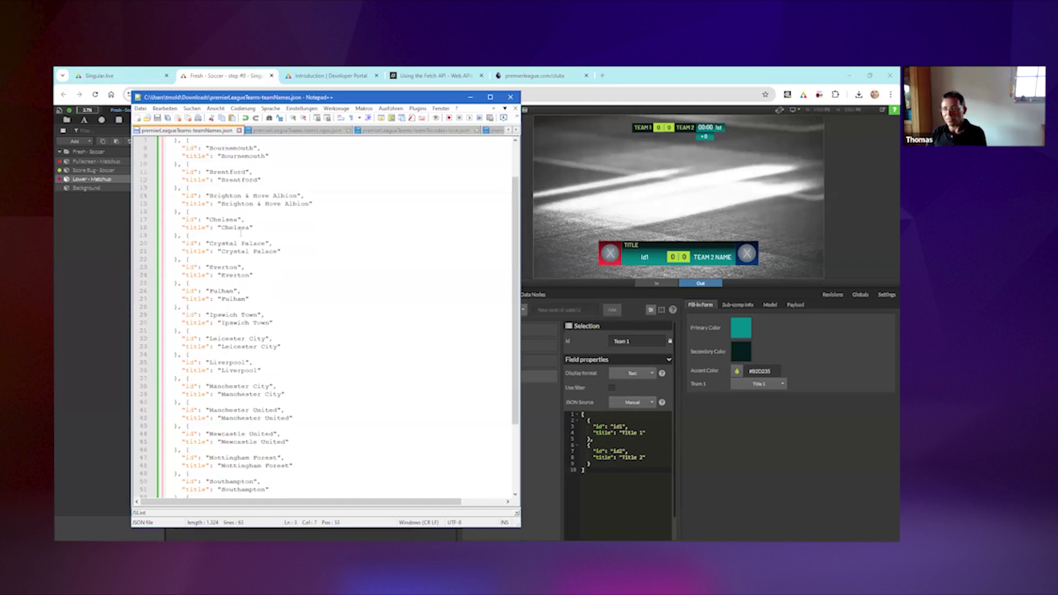
- Replace the Team 1 node's manual JSON with the complete team list from premierLeagueTeams-teamNames.json
{"action": "scroll", "coordinate": [238, 345], "scroll_direction": "up", "scroll_amount": 2}
{"action": "left_click", "coordinate": [240, 346]}
{"action": "key", "text": "ctrl+a"}
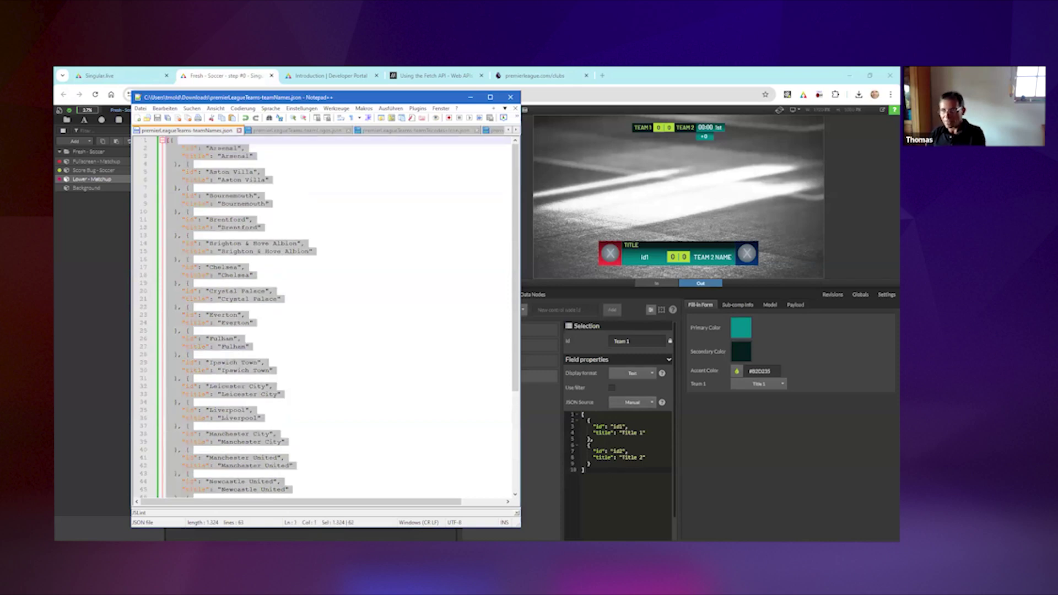
{"action": "left_click", "coordinate": [647, 505]}
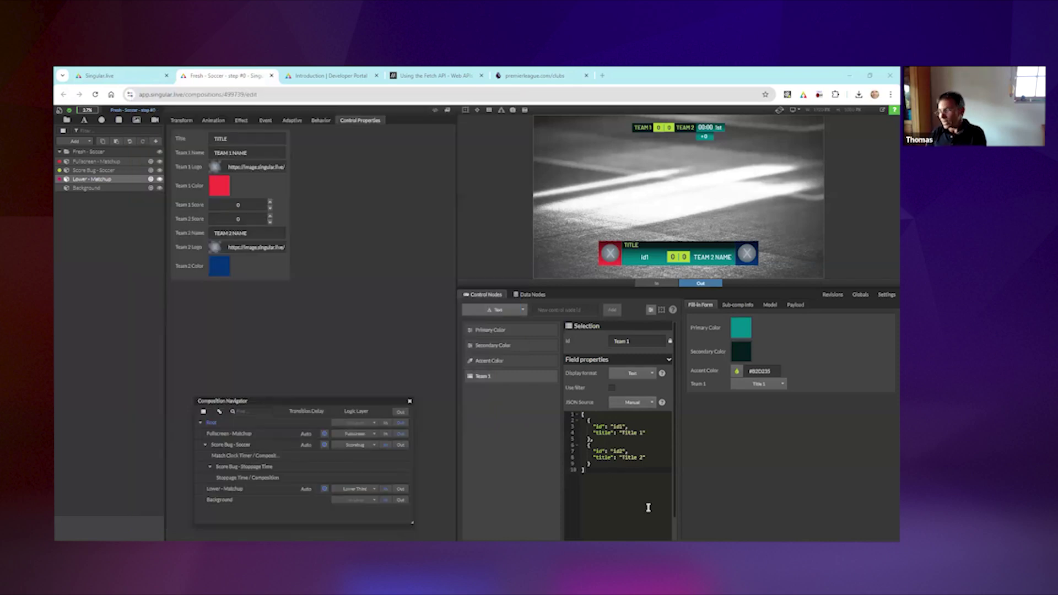
{"action": "key", "text": "ctrl+a"}
{"action": "key", "text": "ctrl+v"}
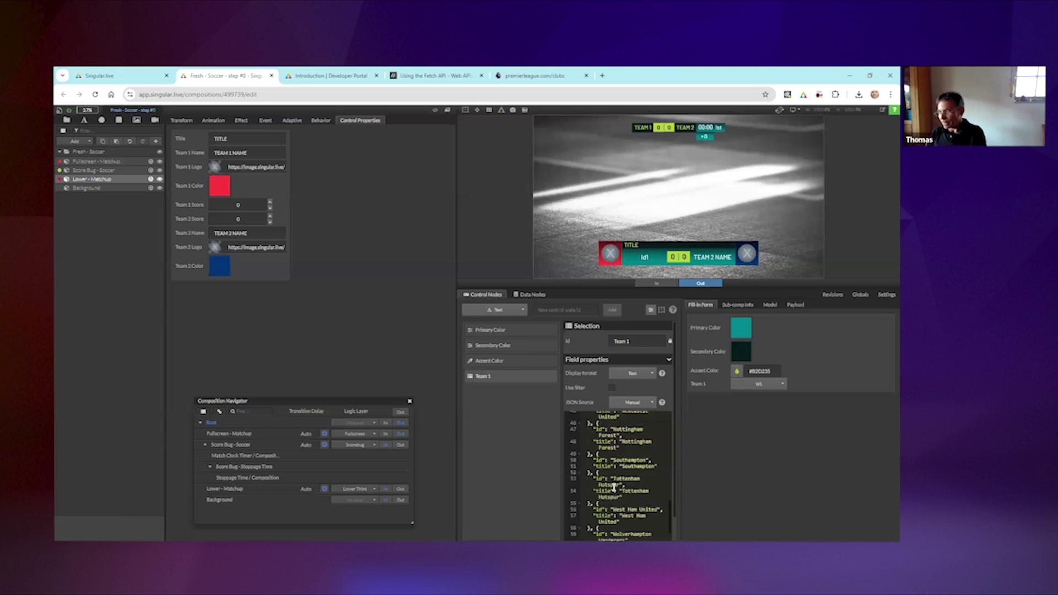
{"action": "scroll", "coordinate": [613, 487], "scroll_direction": "up", "scroll_amount": 15}
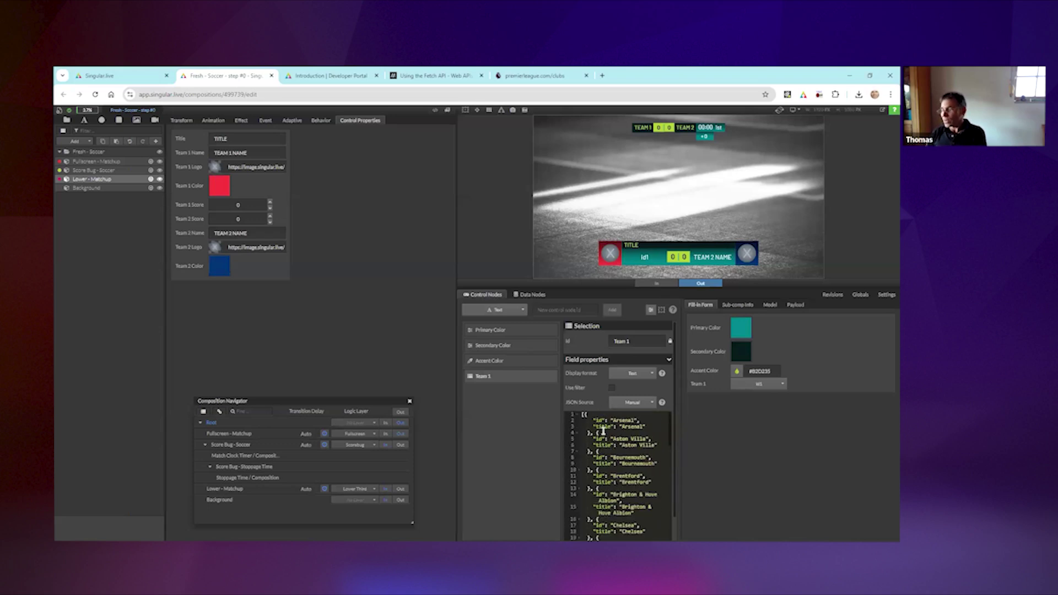
- Test the Team 1 selection with Arsenal, Aston Villa, Brighton & Hove Albion and Brentford
{"action": "left_click", "coordinate": [759, 383]}
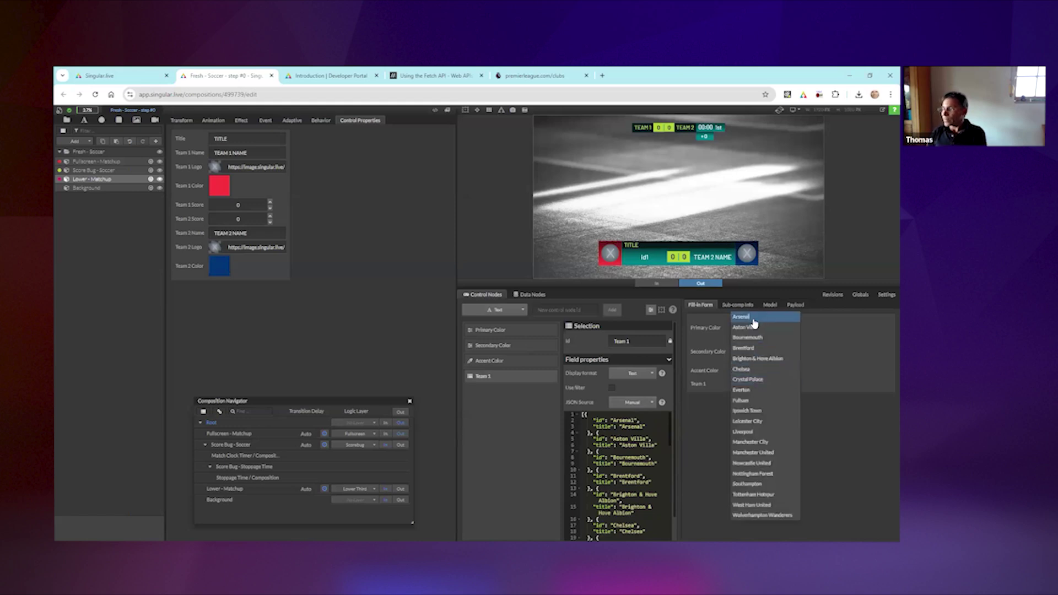
{"action": "left_click", "coordinate": [752, 319]}
{"action": "left_click", "coordinate": [758, 379]}
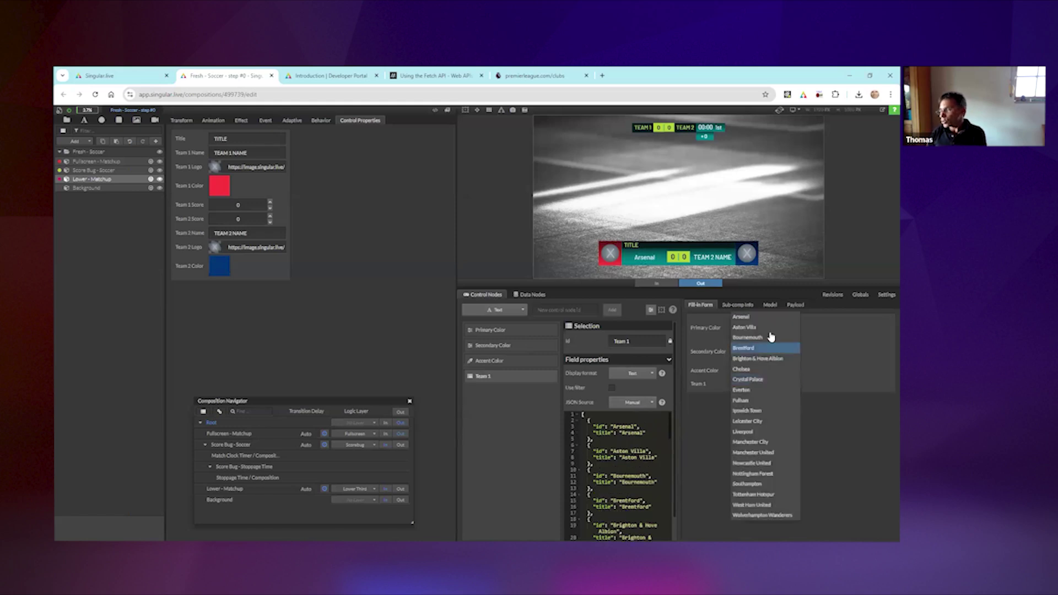
{"action": "left_click", "coordinate": [745, 327]}
{"action": "left_click", "coordinate": [755, 384]}
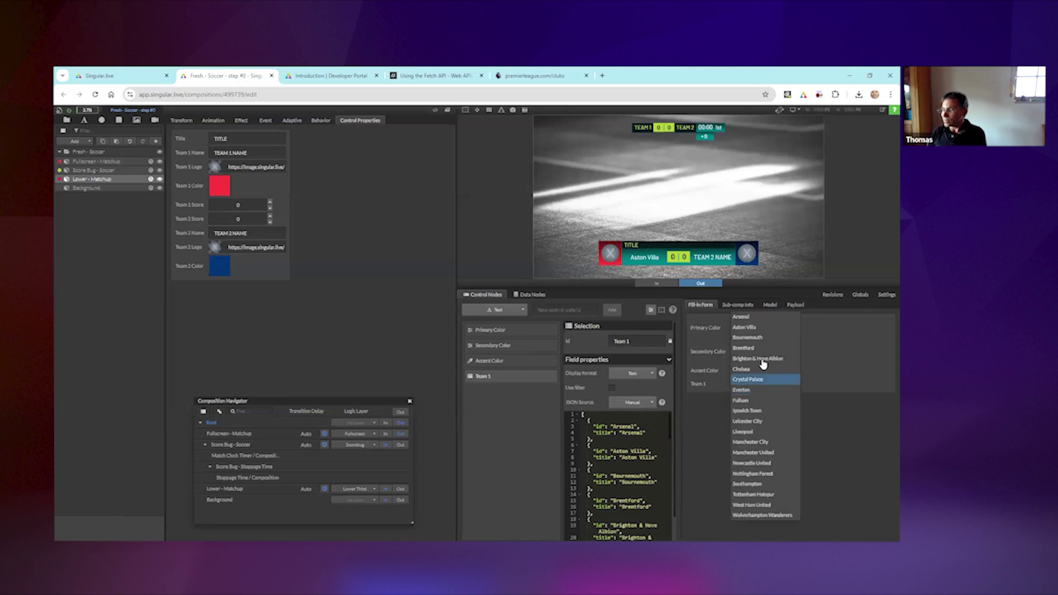
{"action": "left_click", "coordinate": [763, 359]}
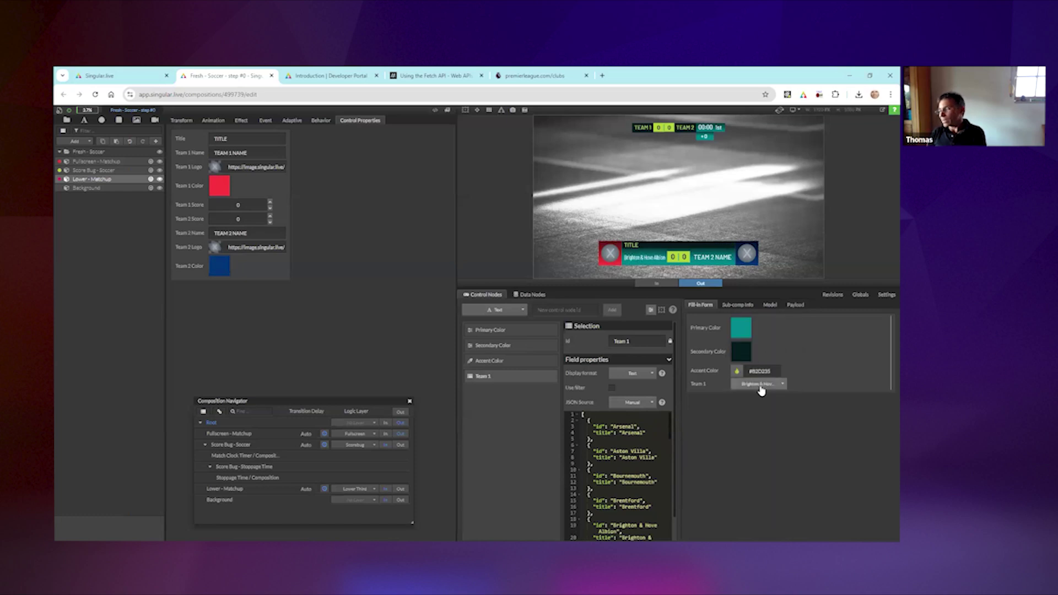
{"action": "left_click", "coordinate": [759, 384]}
{"action": "left_click", "coordinate": [759, 351]}
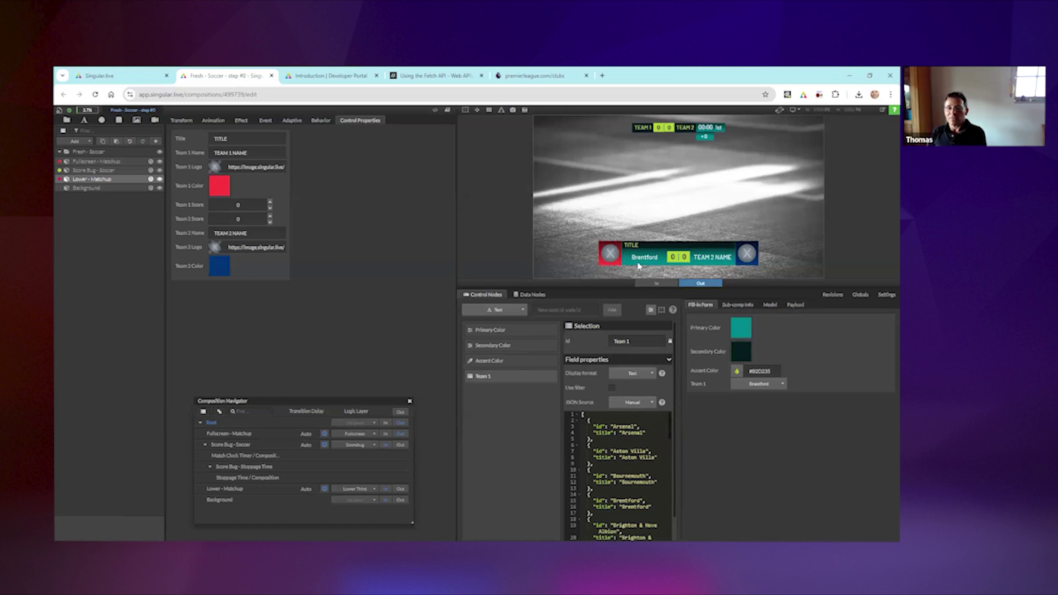
- Add a Selection control node named Team 2 to the root composition
{"action": "left_click", "coordinate": [549, 310]}
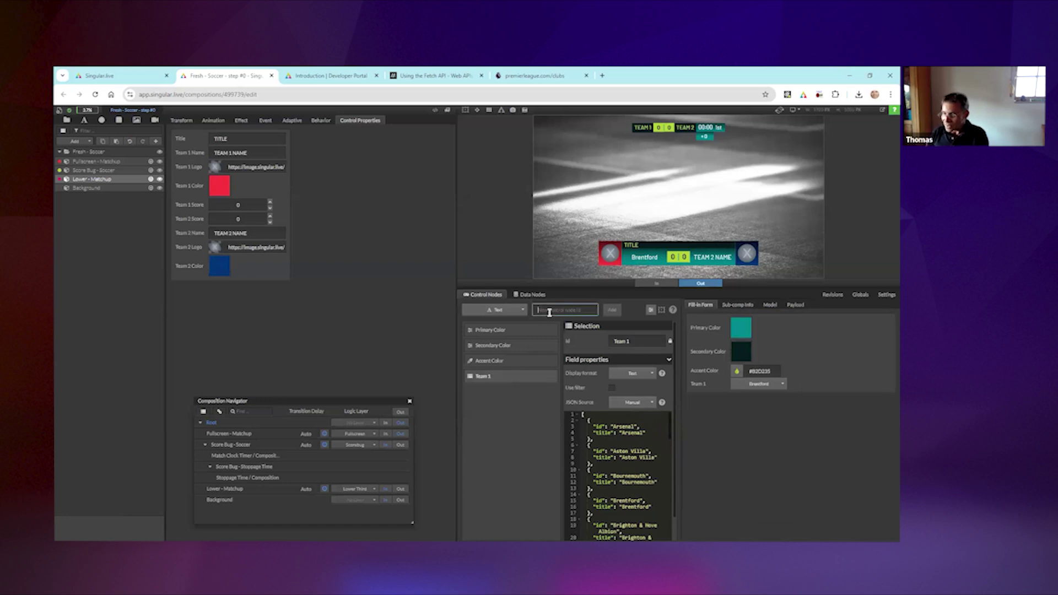
{"action": "left_click", "coordinate": [496, 309]}
{"action": "scroll", "coordinate": [511, 413], "scroll_direction": "down", "scroll_amount": 3}
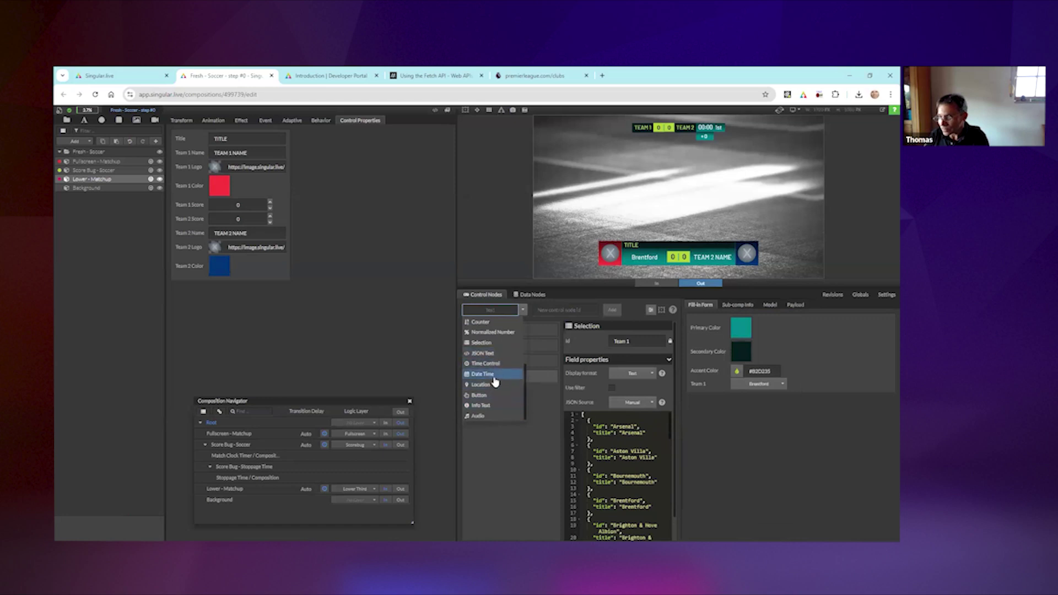
{"action": "left_click", "coordinate": [484, 342]}
{"action": "left_click", "coordinate": [552, 310]}
{"action": "type", "text": "Team"}
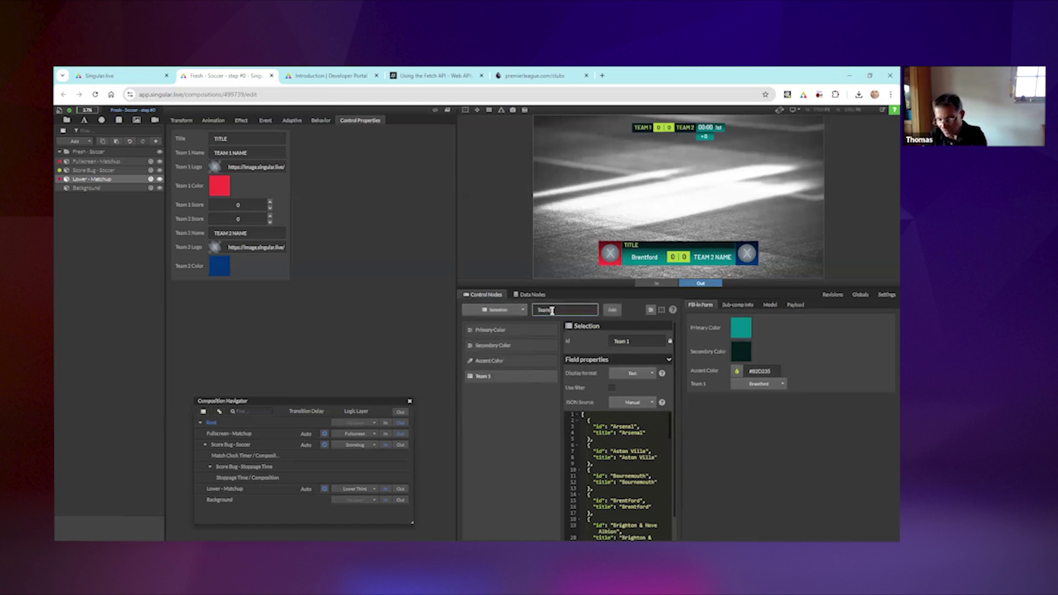
{"action": "type", "text": " 2"}
{"action": "key", "text": "Return"}
- Replace the Team 2 node's default JSON with the copied Premier League team list
{"action": "left_click", "coordinate": [613, 463]}
{"action": "key", "text": "ctrl+a"}
{"action": "key", "text": "ctrl+v"}
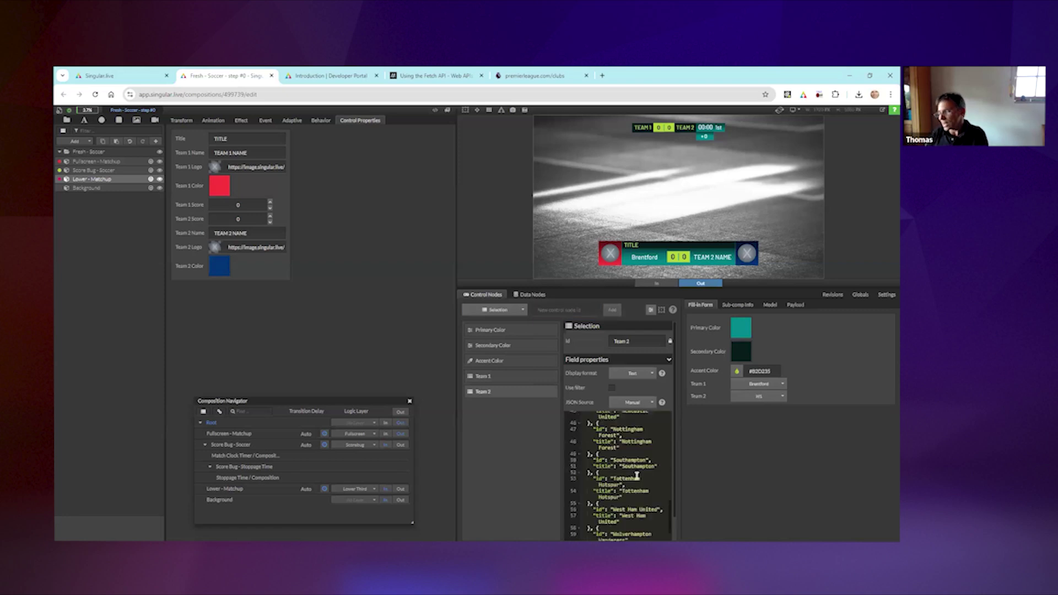
{"action": "scroll", "coordinate": [636, 475], "scroll_direction": "up", "scroll_amount": 10}
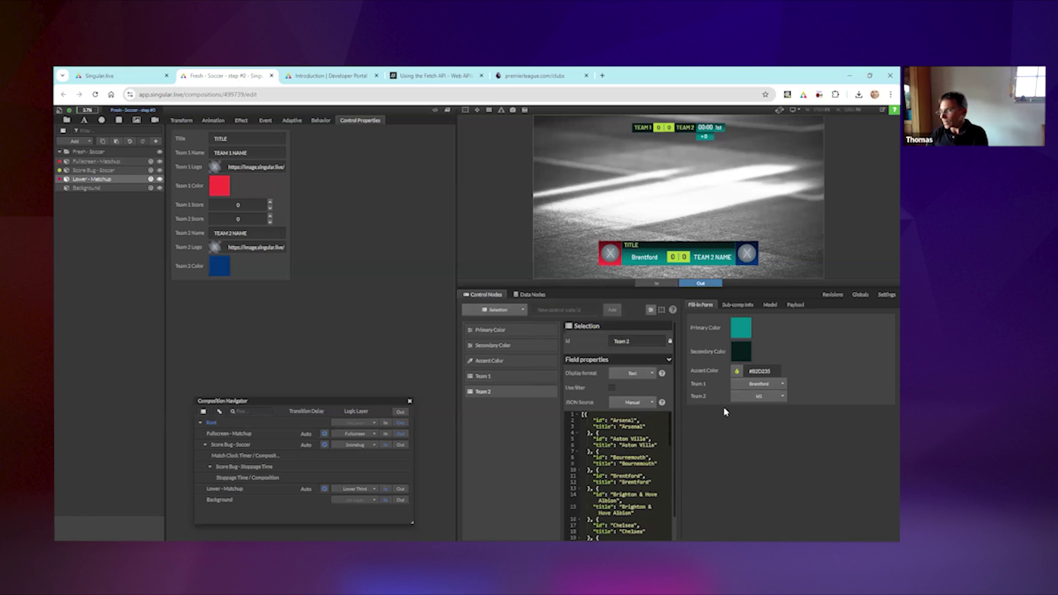
- Open the Lower - Matchup composition and link its Team 2 Name Text to the Team 2 root control node
{"action": "double_click", "coordinate": [135, 183]}
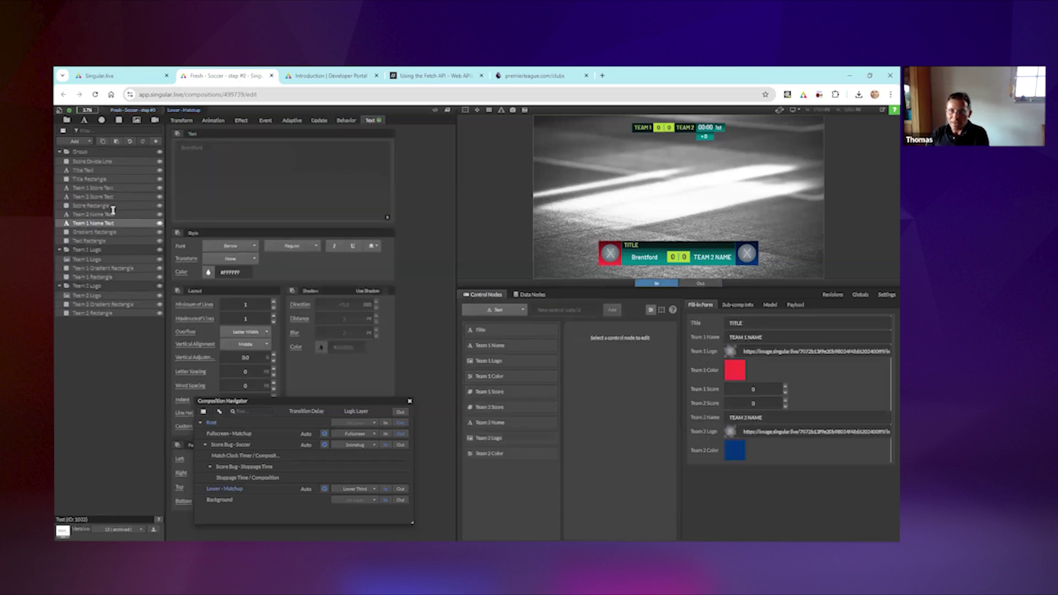
{"action": "left_click", "coordinate": [113, 215]}
{"action": "left_click", "coordinate": [157, 170]}
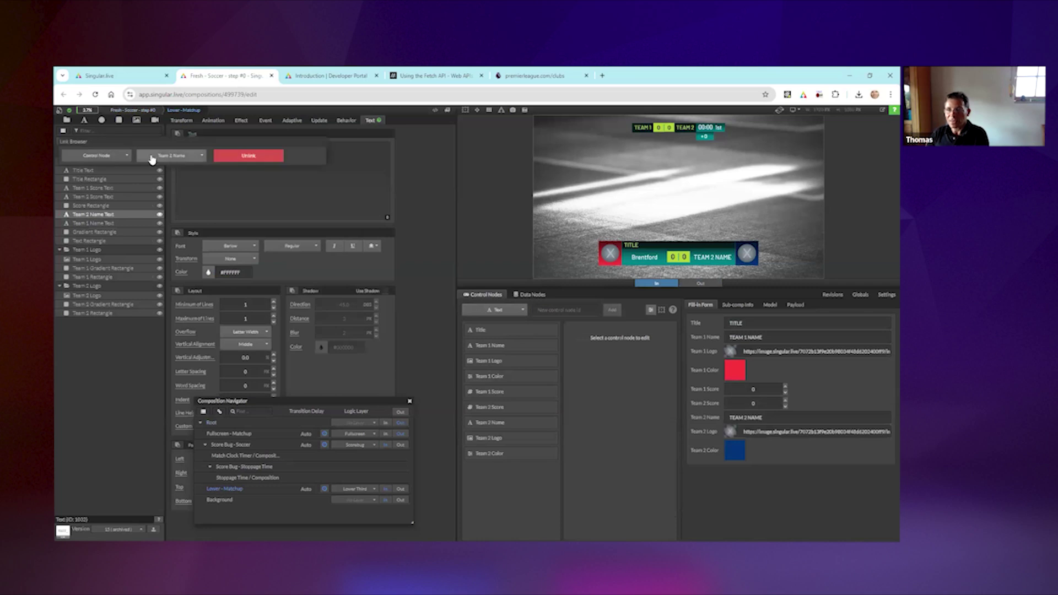
{"action": "left_click", "coordinate": [165, 155]}
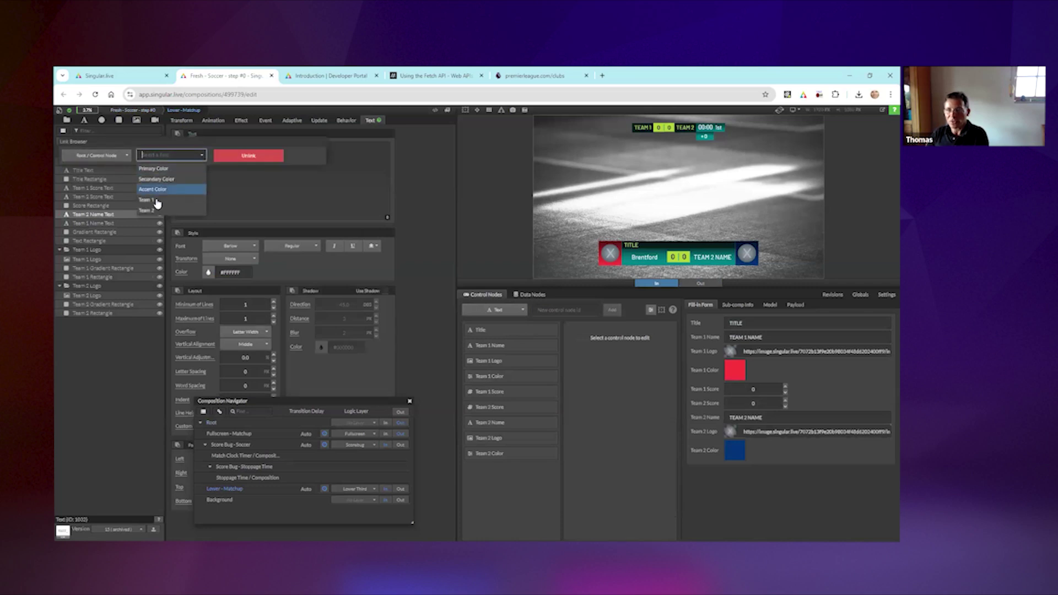
{"action": "left_click", "coordinate": [158, 208]}
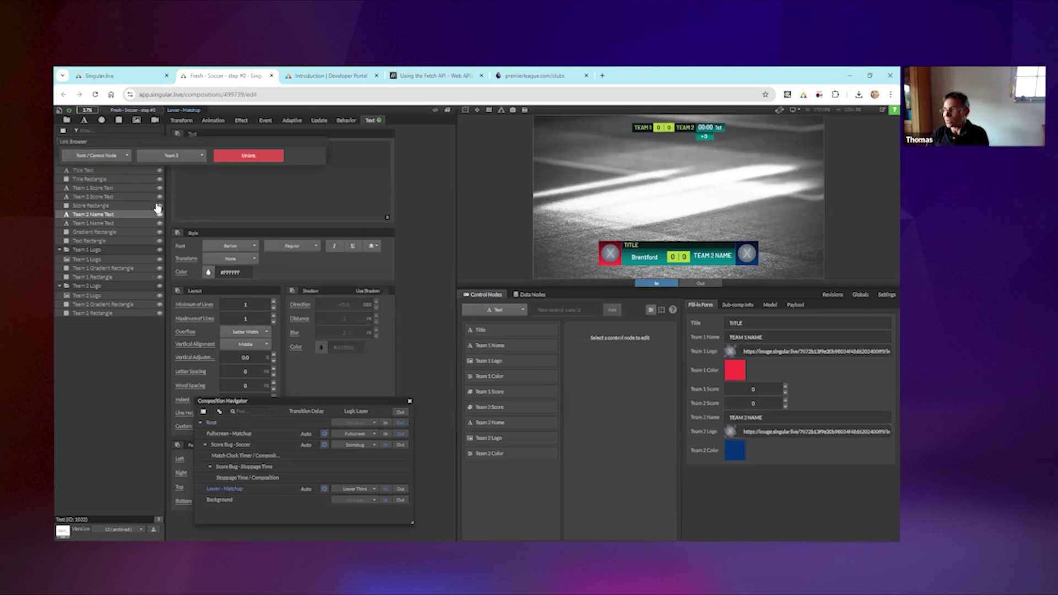
{"action": "left_click", "coordinate": [644, 428]}
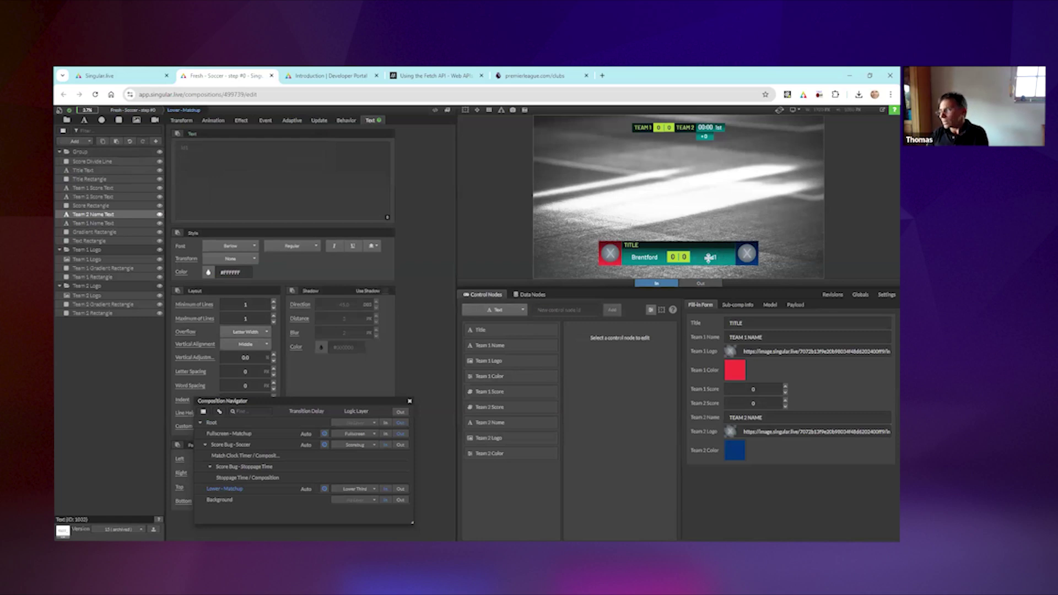
- Return to the root composition and set the Team 2 selection to Ipswich Town
{"action": "left_click", "coordinate": [118, 110]}
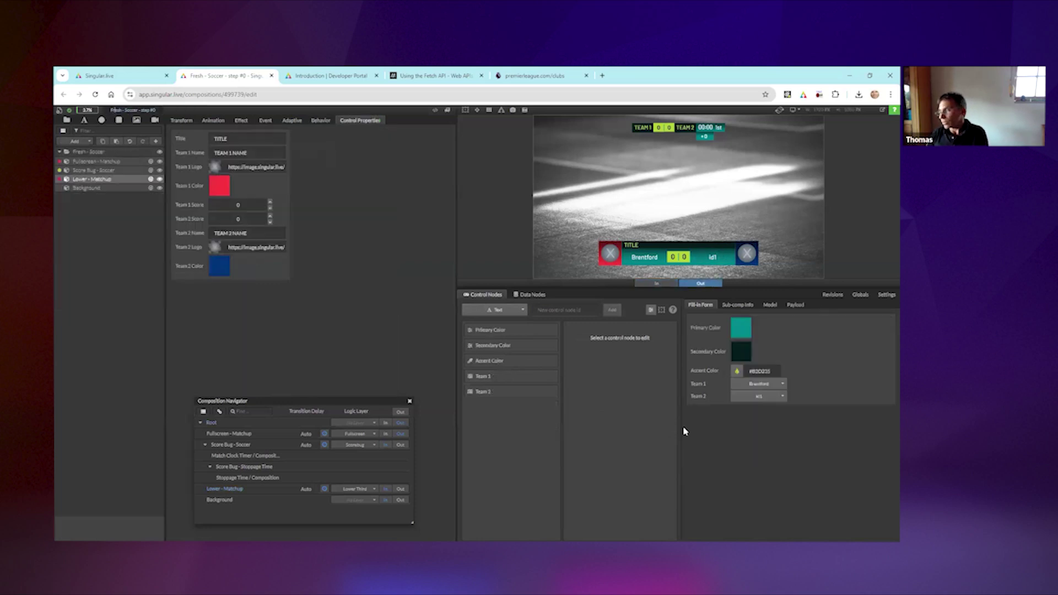
{"action": "left_click", "coordinate": [763, 398]}
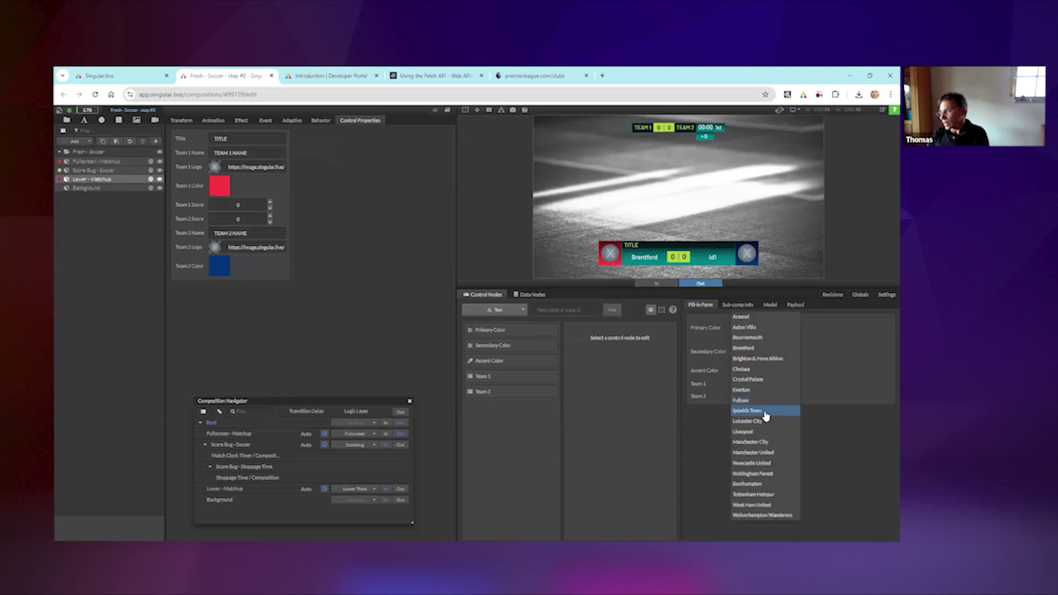
{"action": "left_click", "coordinate": [765, 415]}
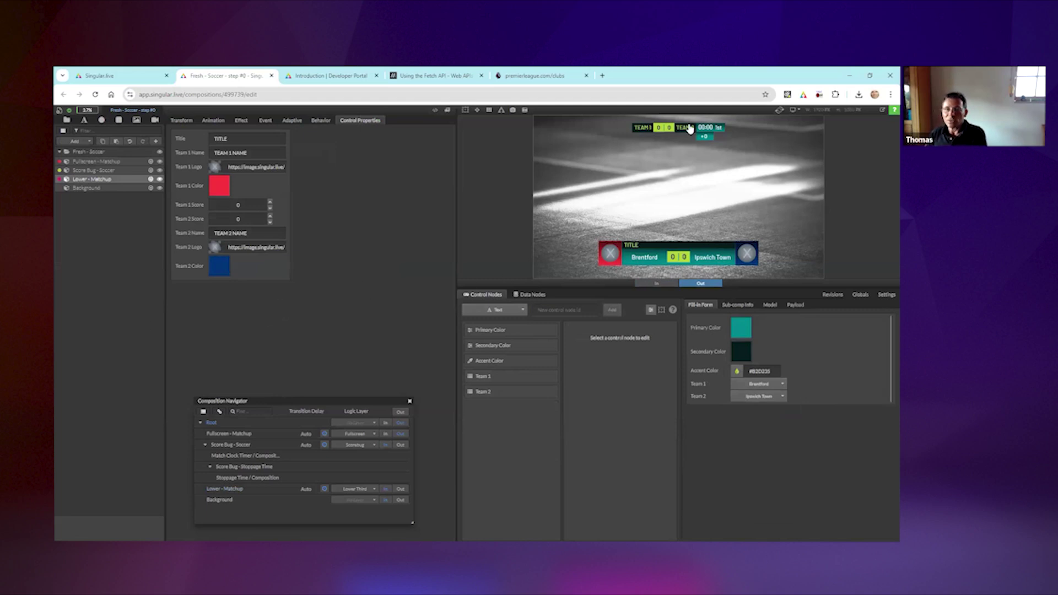
- Open the Score Bug - Soccer composition and link its Team 1 Name Text to the Team 1 root control node
{"action": "double_click", "coordinate": [108, 170]}
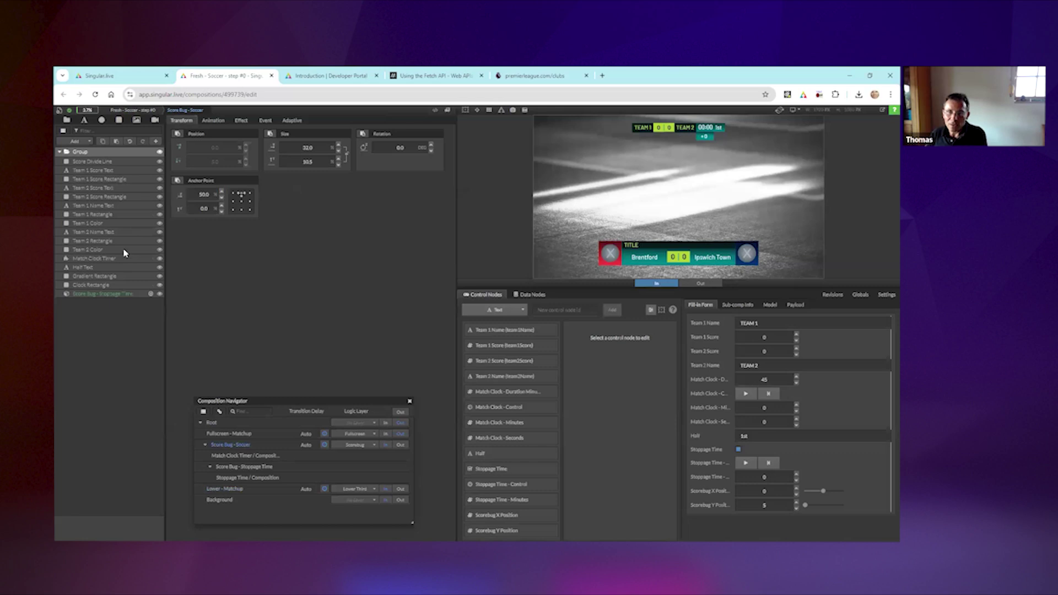
{"action": "left_click", "coordinate": [133, 205]}
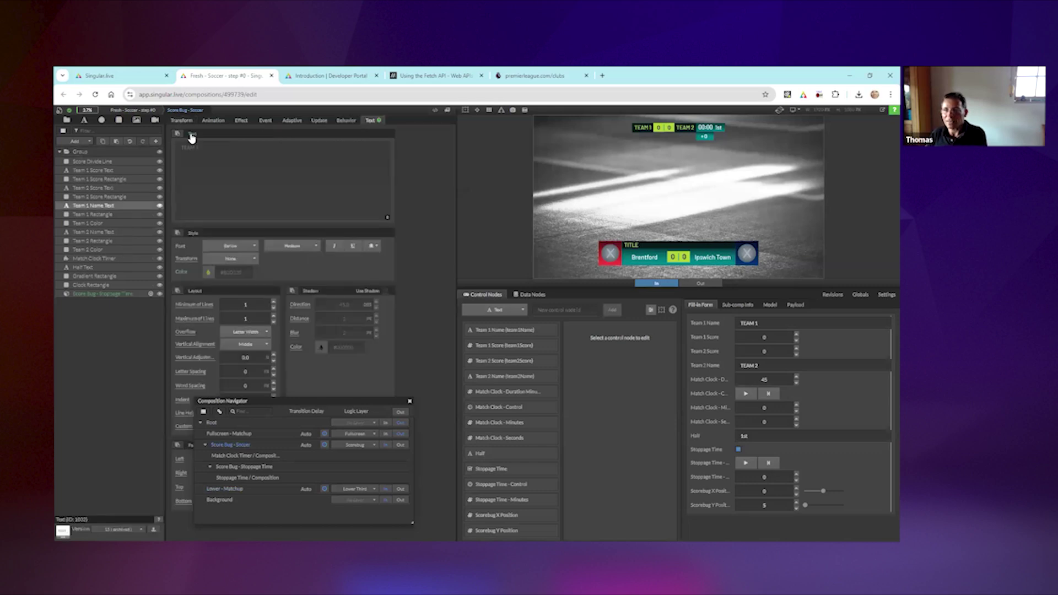
{"action": "left_click", "coordinate": [185, 135]}
{"action": "left_click", "coordinate": [123, 156]}
{"action": "left_click", "coordinate": [99, 168]}
{"action": "left_click", "coordinate": [168, 155]}
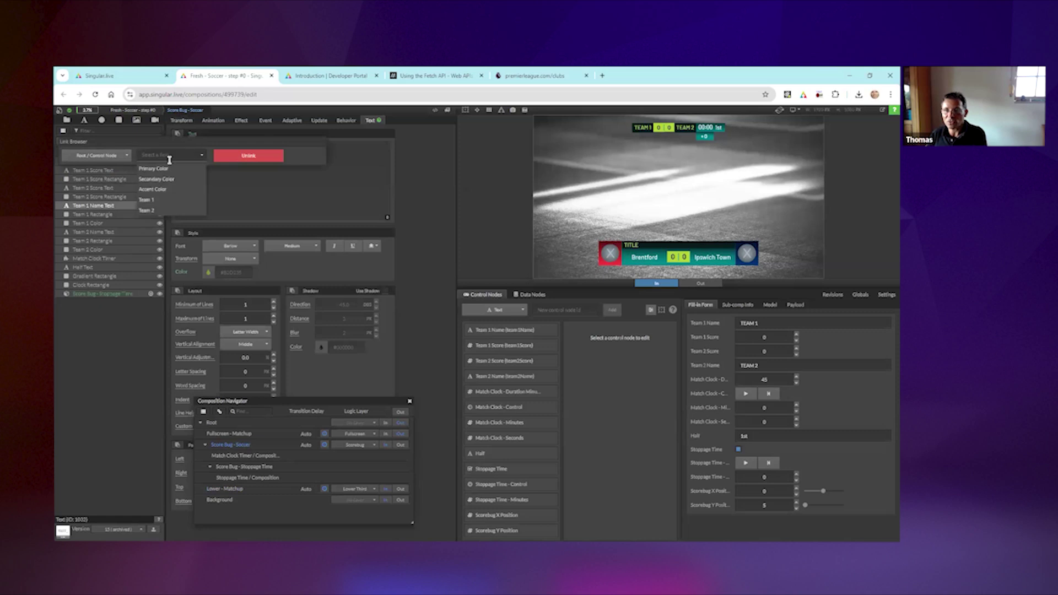
{"action": "left_click", "coordinate": [161, 201]}
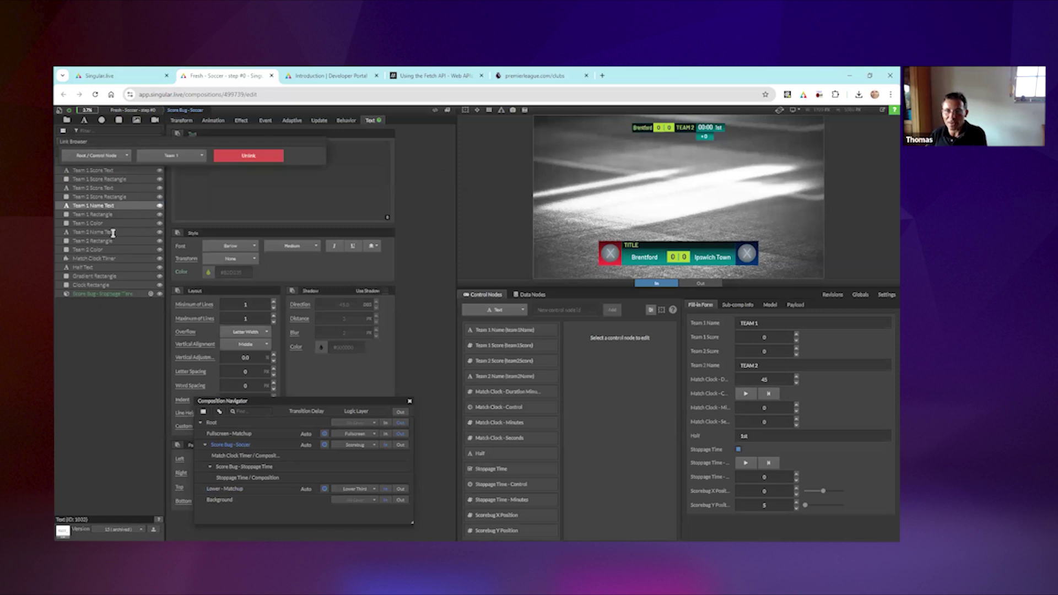
- Link the score bug's Team 2 Name Text to the Team 2 root control node
{"action": "left_click", "coordinate": [112, 231]}
{"action": "left_click", "coordinate": [193, 135]}
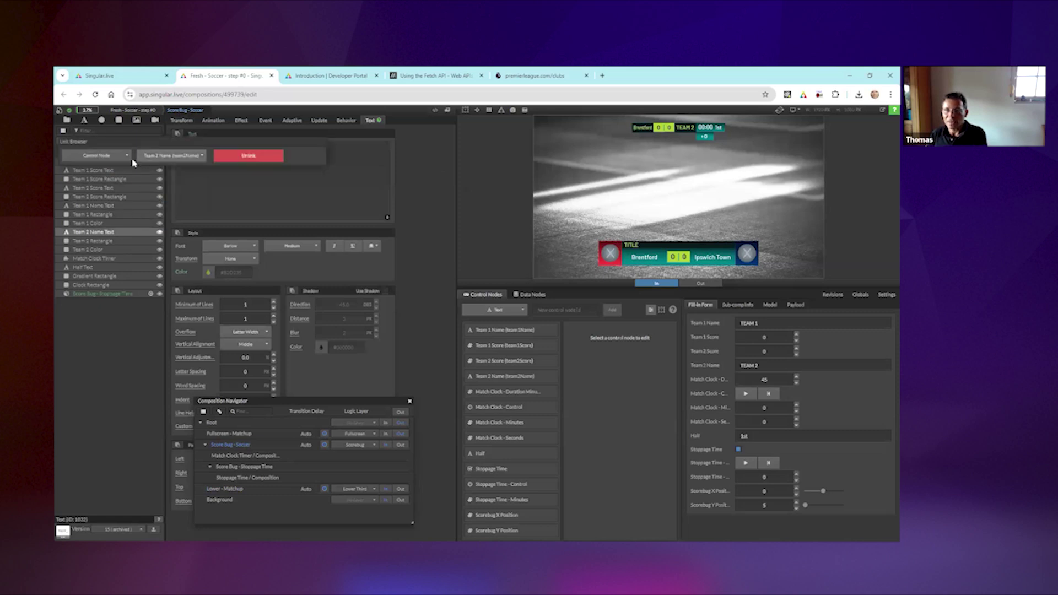
{"action": "left_click", "coordinate": [110, 158]}
{"action": "left_click", "coordinate": [109, 168]}
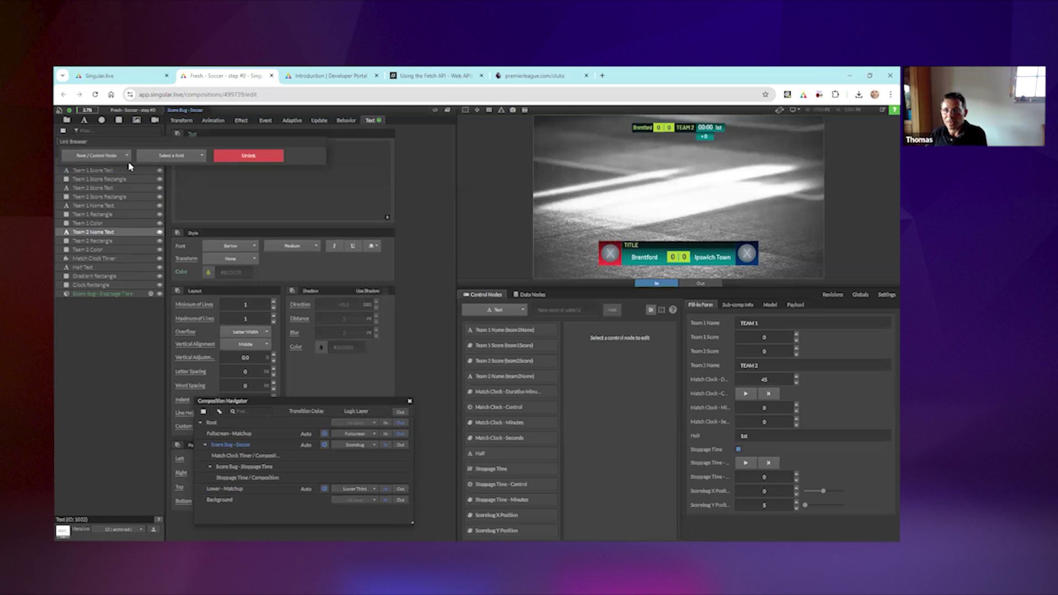
{"action": "left_click", "coordinate": [168, 155]}
{"action": "left_click", "coordinate": [158, 209]}
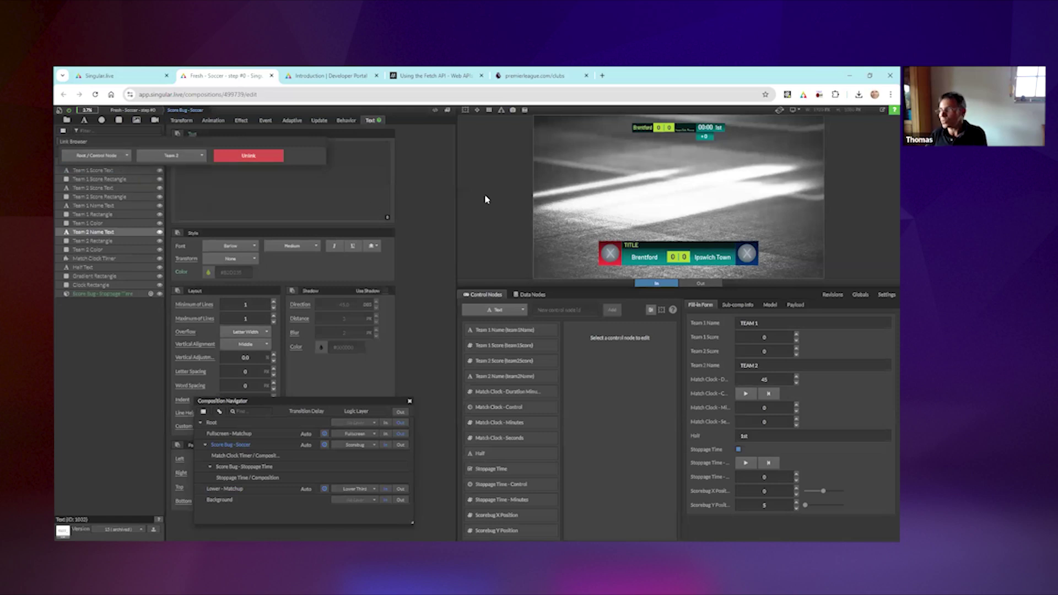
- Return to the root composition and set the Team 1 selection to Arsenal
{"action": "left_click", "coordinate": [126, 110]}
{"action": "left_click", "coordinate": [752, 382]}
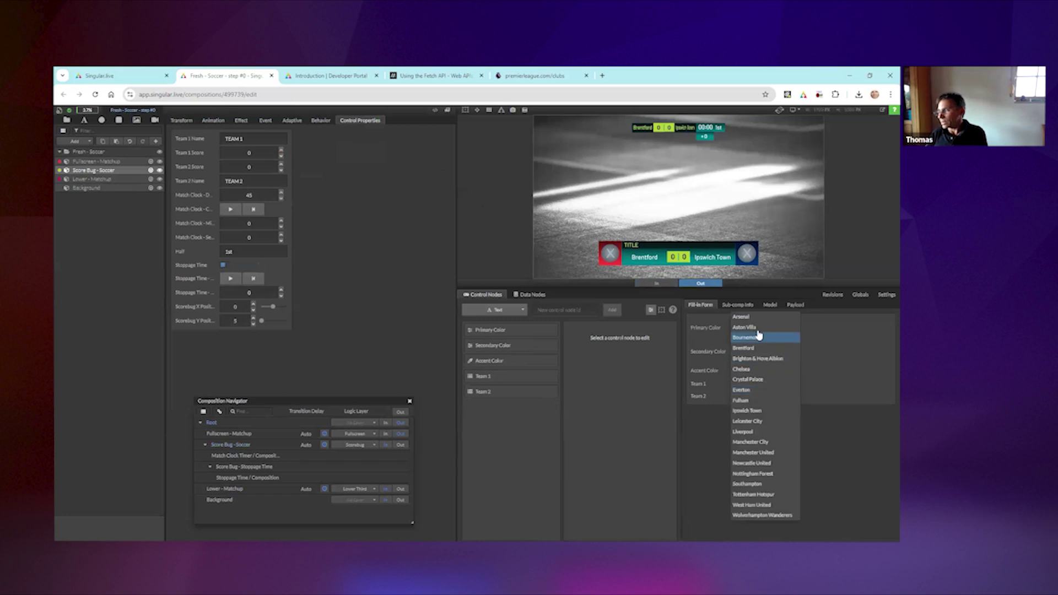
{"action": "left_click", "coordinate": [758, 318]}
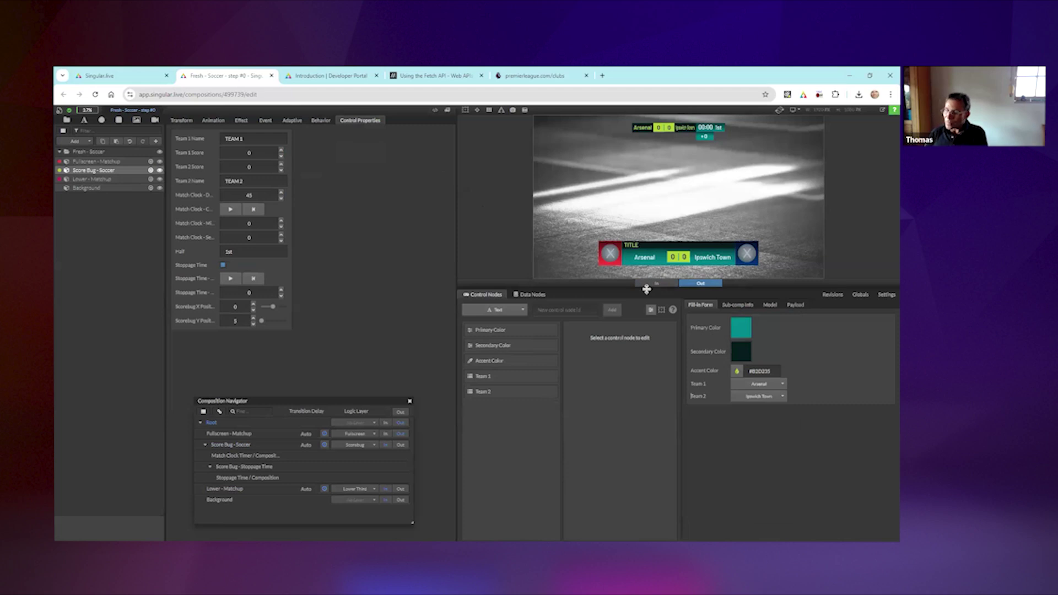
- Open the Team 1 node's properties, then preview the Fullscreen - Matchup graphic and take it out again
{"action": "left_click", "coordinate": [504, 378]}
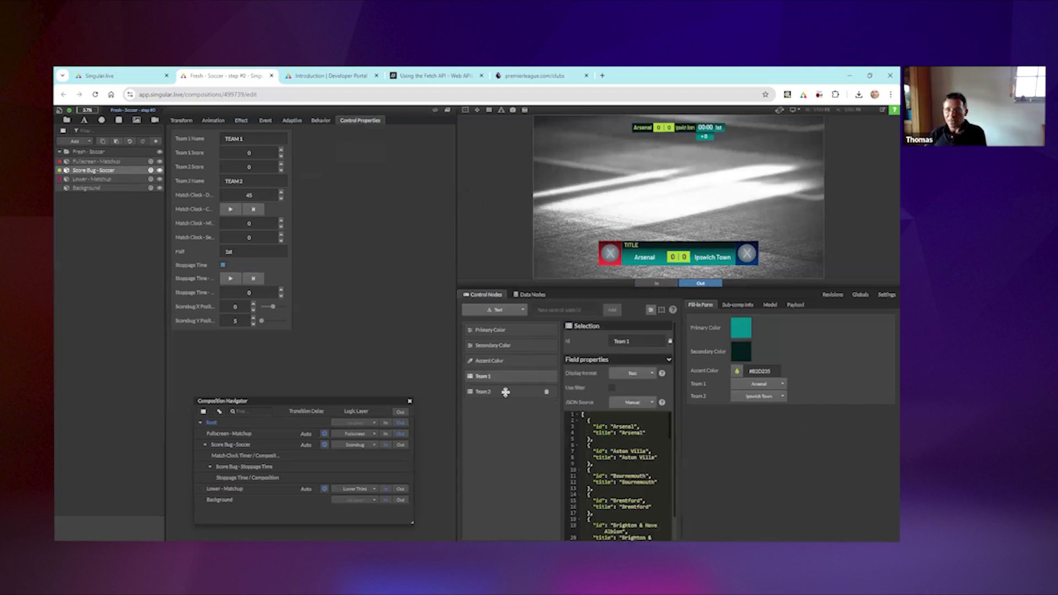
{"action": "left_click", "coordinate": [386, 434]}
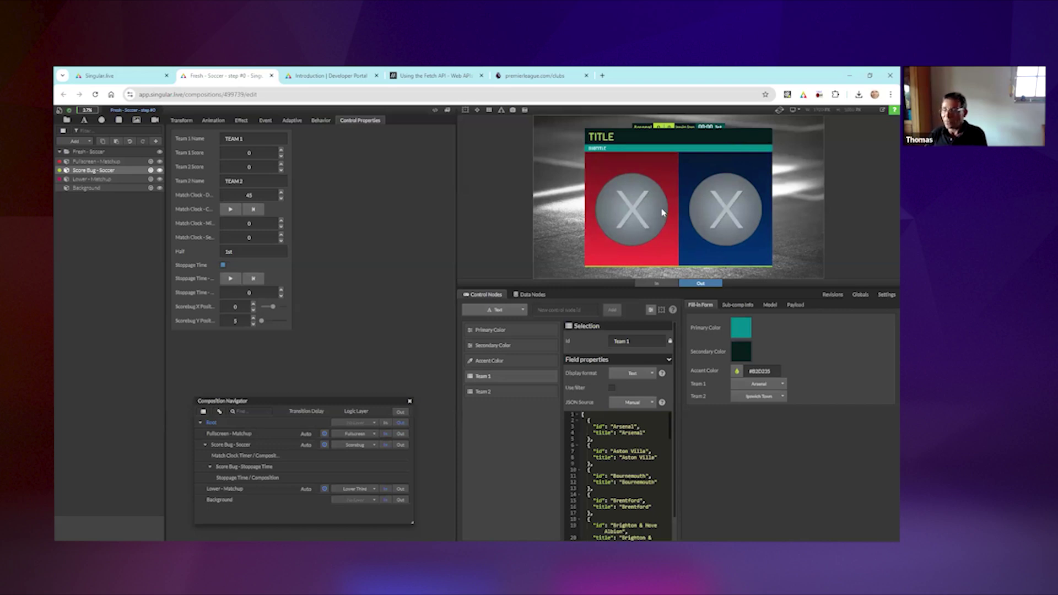
{"action": "left_click", "coordinate": [401, 435]}
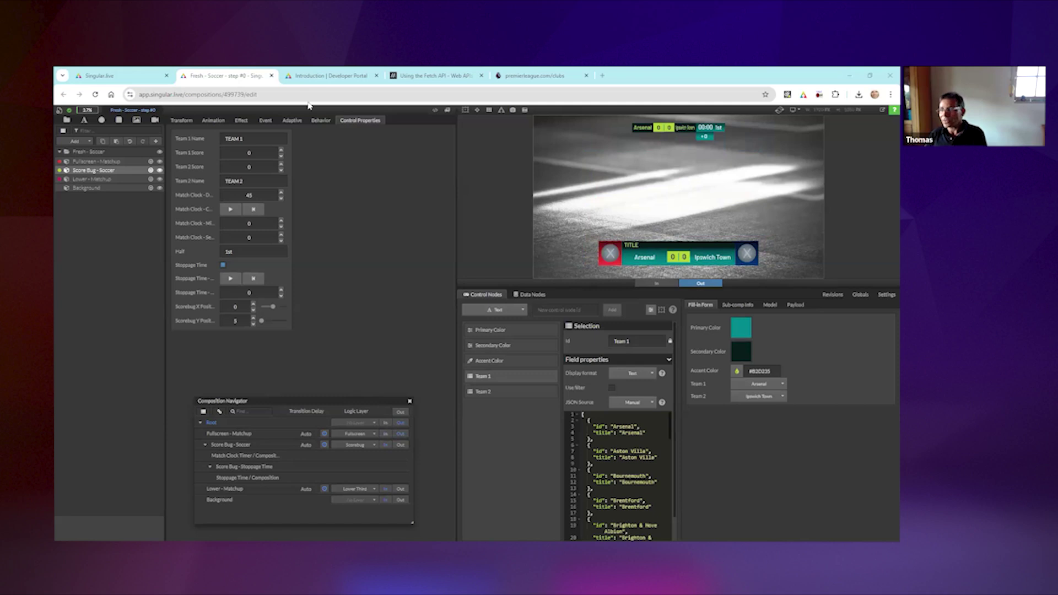
- Switch to Notepad++ and examine the id and title entries in premierLeagueTeams-teamLogos.json, then return to the browser
{"action": "key", "text": "alt+Tab"}
{"action": "left_click", "coordinate": [335, 150]}
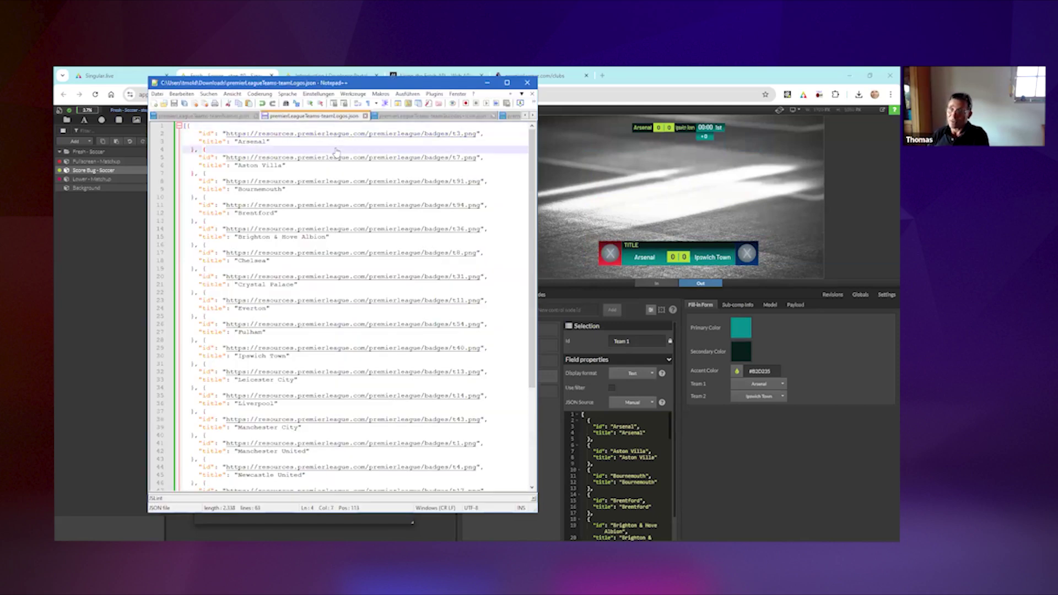
{"action": "double_click", "coordinate": [205, 134]}
{"action": "left_click", "coordinate": [216, 134]}
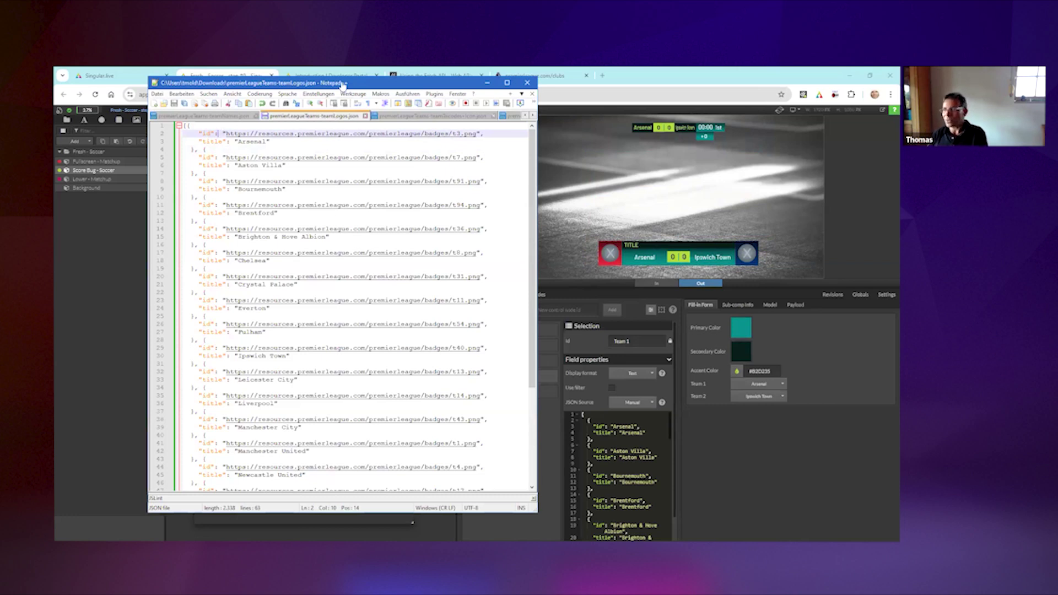
{"action": "left_click", "coordinate": [487, 82]}
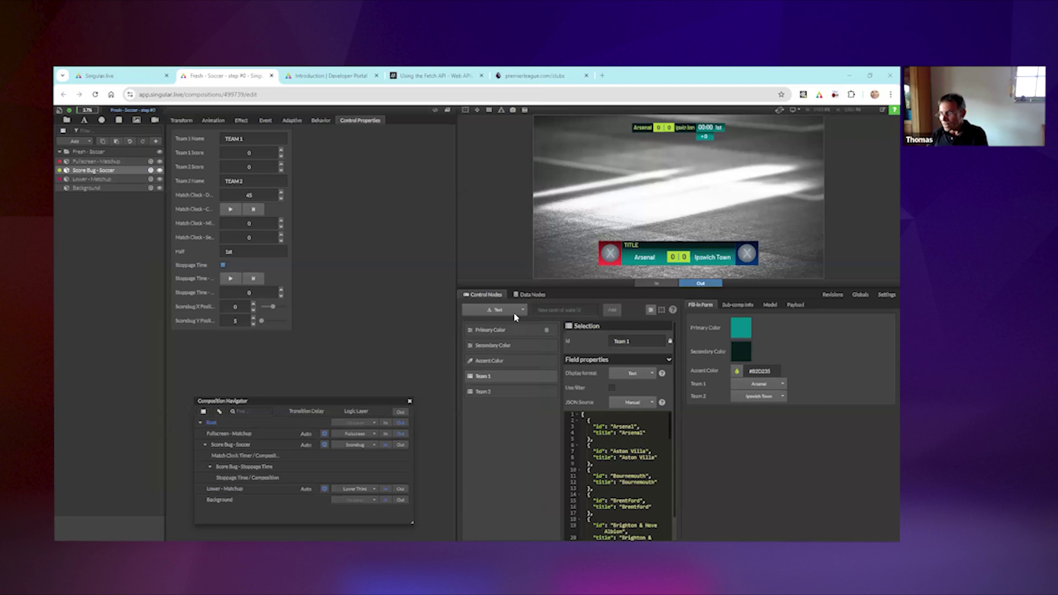
- Add two Selection control nodes to the root composition, named Team 1 Logo and Team 2 Logo
{"action": "left_click", "coordinate": [507, 309]}
{"action": "scroll", "coordinate": [498, 404], "scroll_direction": "down", "scroll_amount": 2}
{"action": "left_click", "coordinate": [493, 382]}
{"action": "left_click", "coordinate": [561, 310]}
{"action": "type", "text": "t"}
{"action": "type", "text": "eam 1"}
{"action": "type", "text": "_Logo"}
{"action": "key", "text": "Return"}
{"action": "type", "text": "Team 2 Lo"}
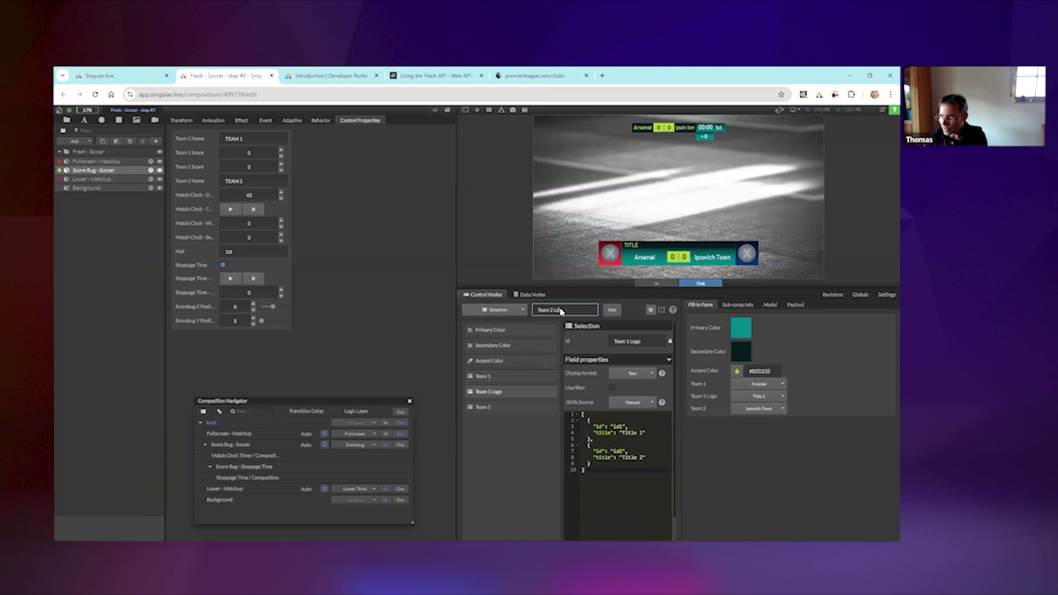
{"action": "type", "text": "go"}
{"action": "key", "text": "Return"}
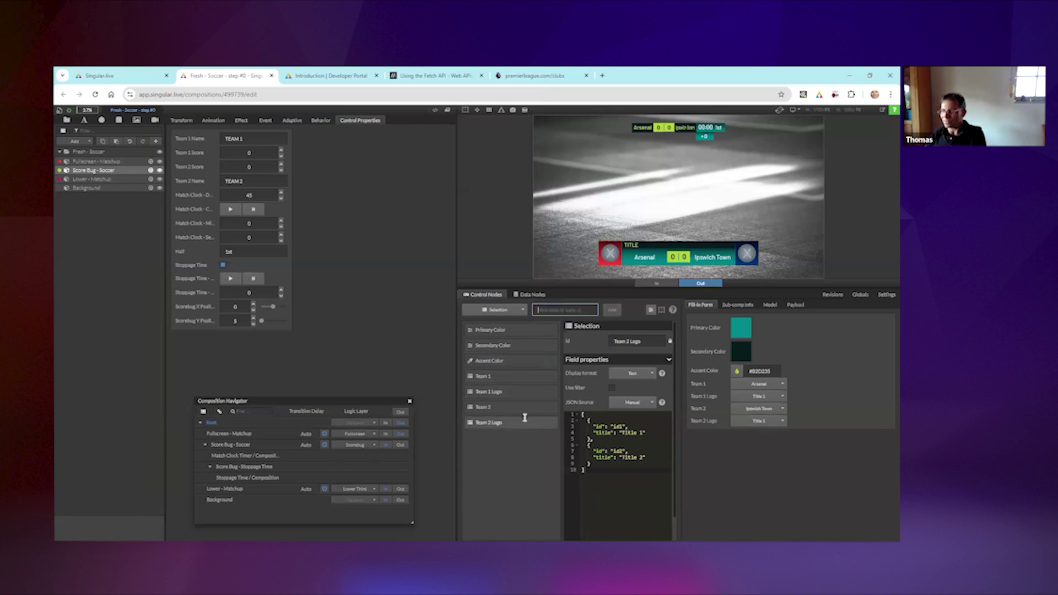
- Replace the default JSON in the Team 1 Logo and Team 2 Logo nodes with the list from premierLeagueTeams-teamLogos.json
{"action": "key", "text": "alt+Tab"}
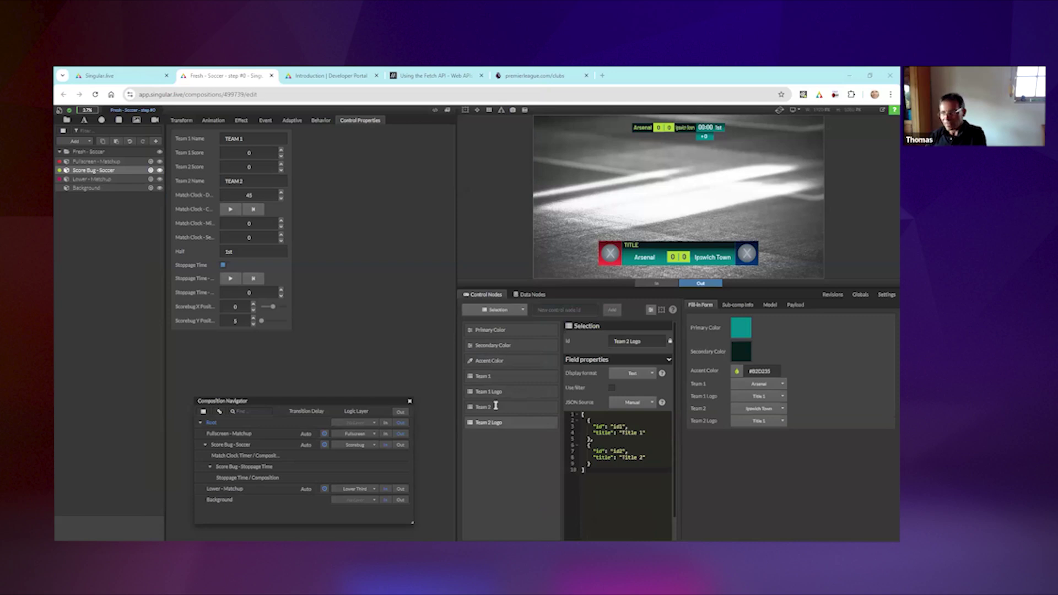
{"action": "left_click", "coordinate": [530, 391]}
{"action": "left_click", "coordinate": [632, 443]}
{"action": "key", "text": "ctrl+a"}
{"action": "key", "text": "ctrl+v"}
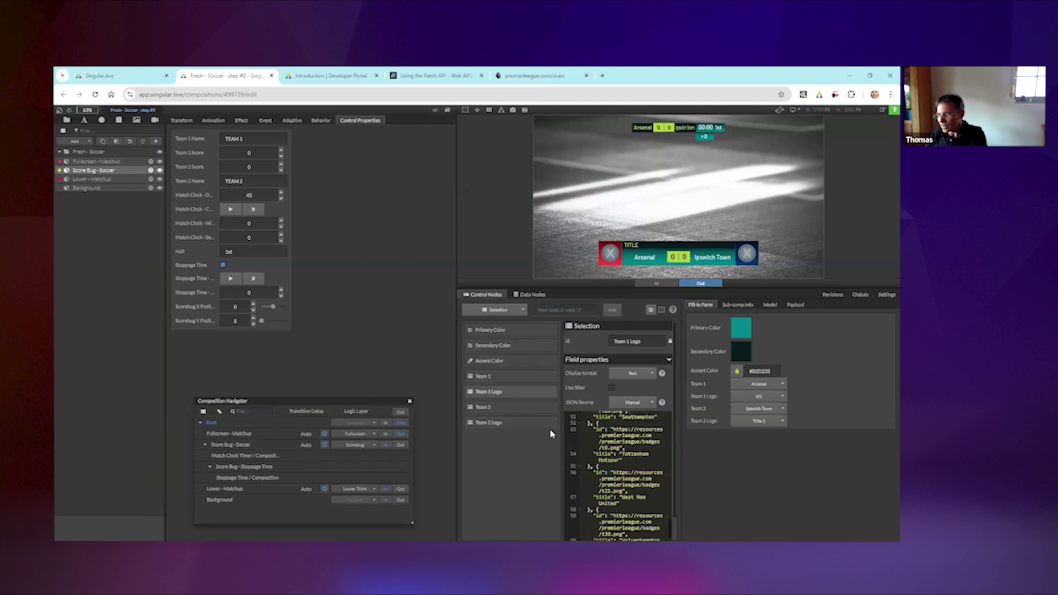
{"action": "left_click", "coordinate": [526, 423]}
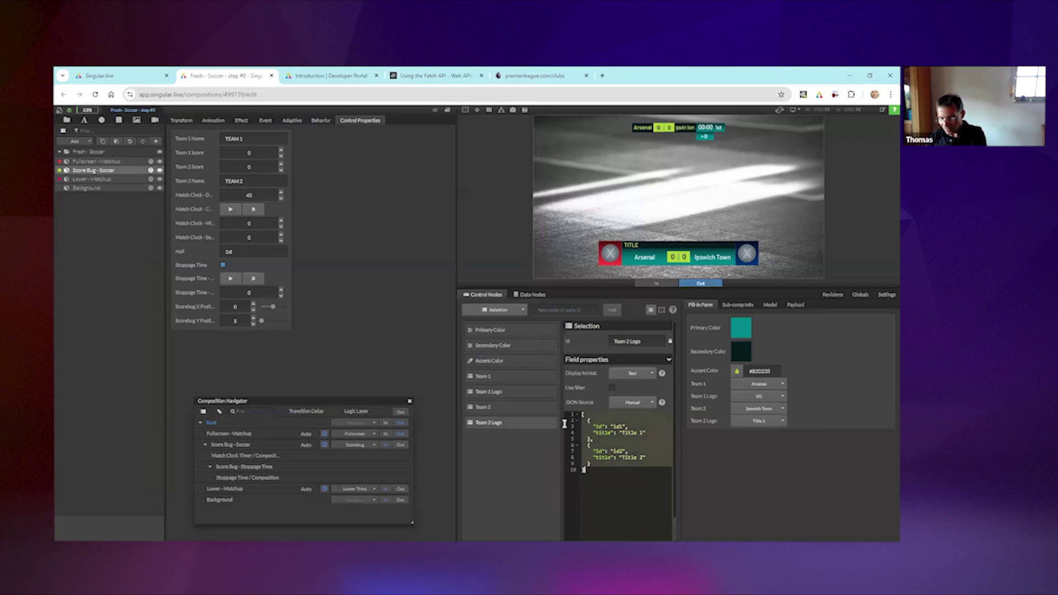
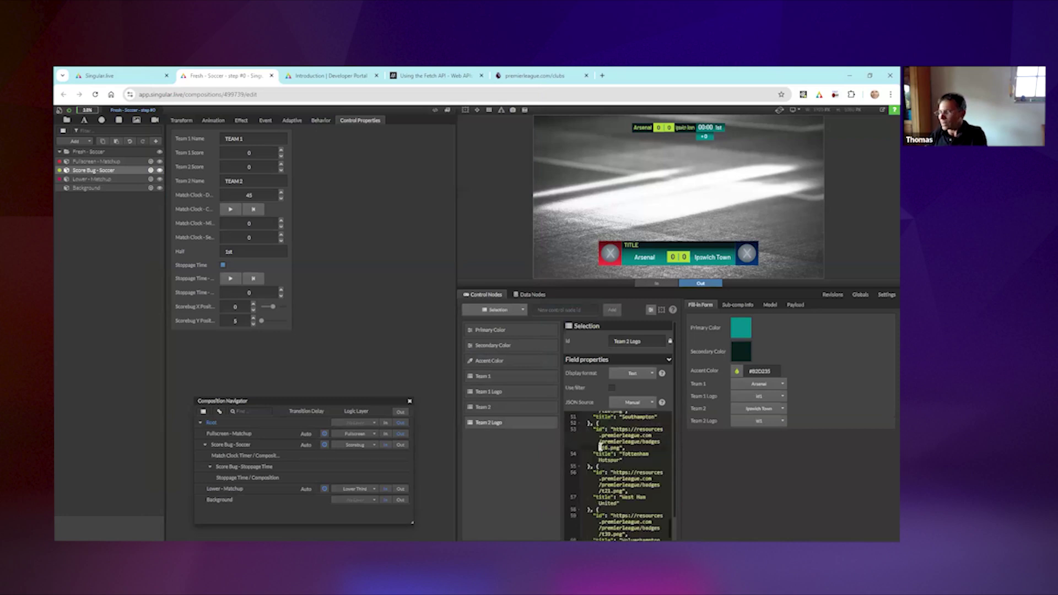
- Set the Team 1 Logo selection to Arsenal and the Team 2 Logo selection to Ipswich Town
{"action": "left_click", "coordinate": [758, 396]}
{"action": "left_click", "coordinate": [761, 319]}
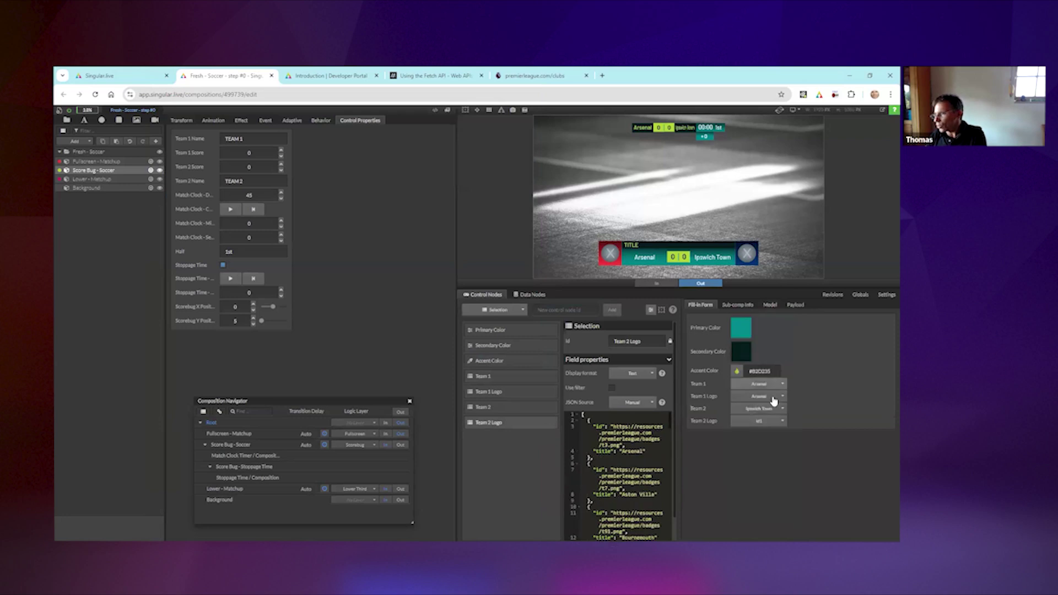
{"action": "left_click", "coordinate": [761, 415]}
{"action": "left_click", "coordinate": [761, 412]}
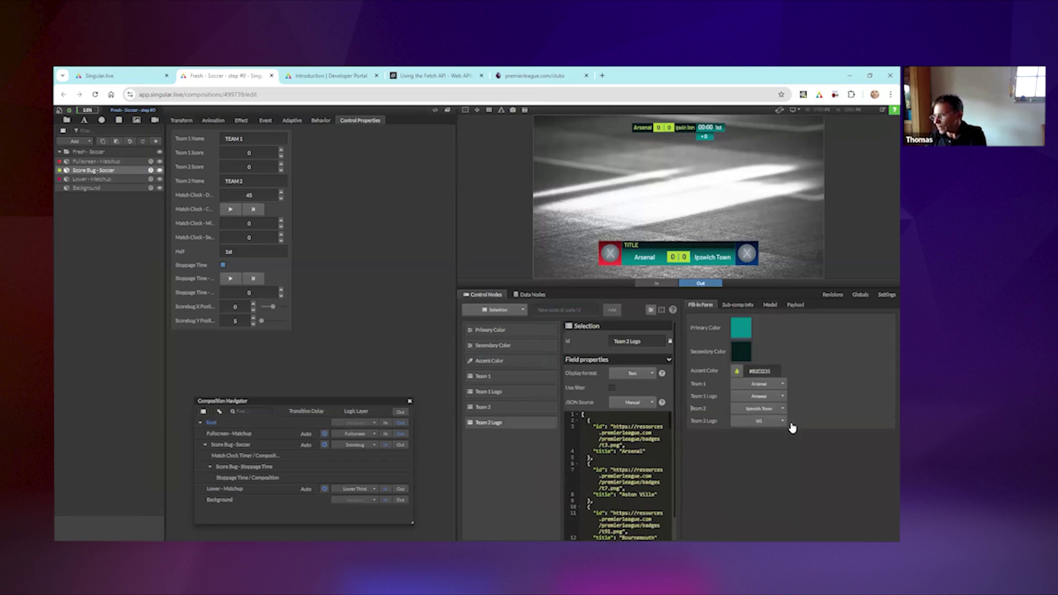
{"action": "left_click", "coordinate": [762, 423]}
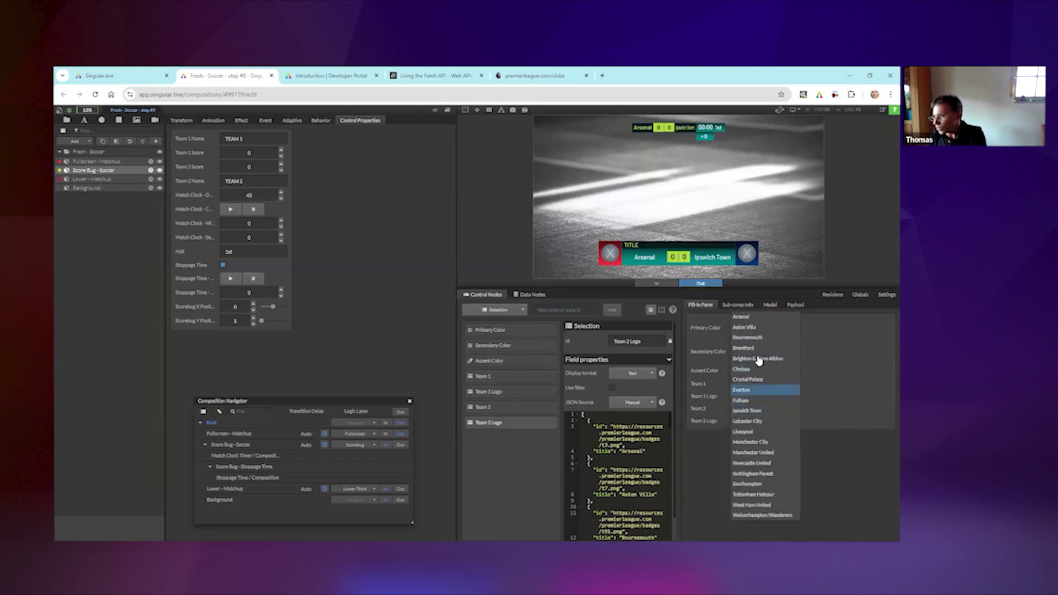
{"action": "left_click", "coordinate": [758, 410]}
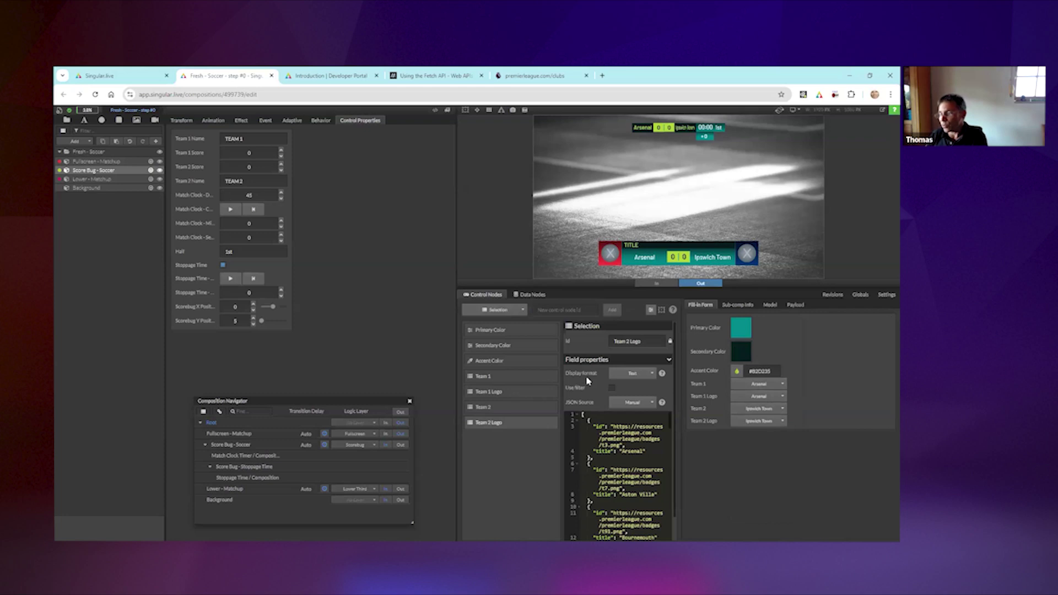
- Examine the Team 1 node's Arsenal JSON entry and its available display formats
{"action": "left_click", "coordinate": [494, 375]}
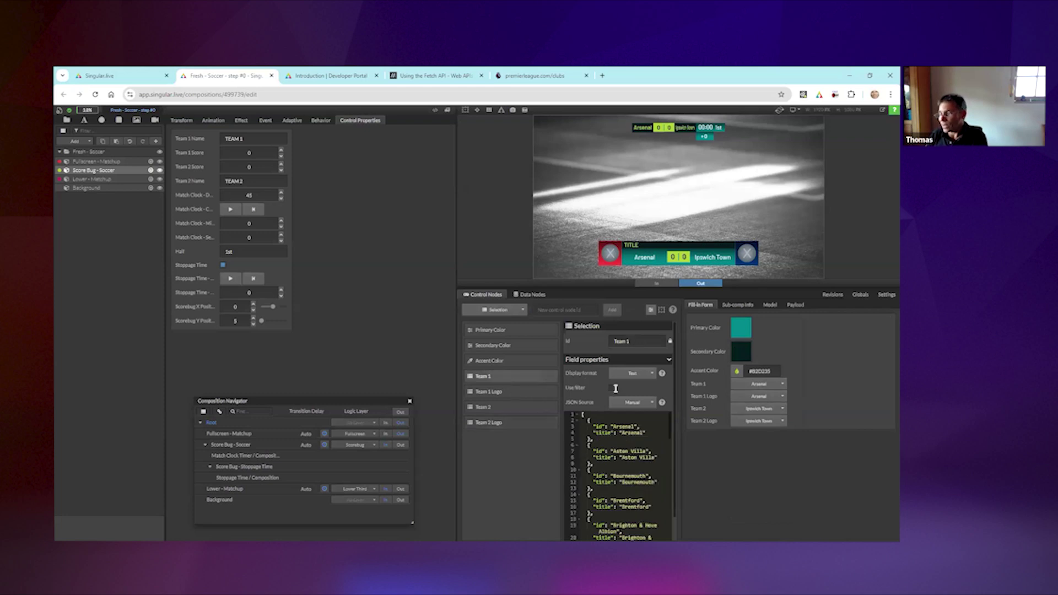
{"action": "left_click_drag", "start_coordinate": [598, 426], "coordinate": [638, 427]}
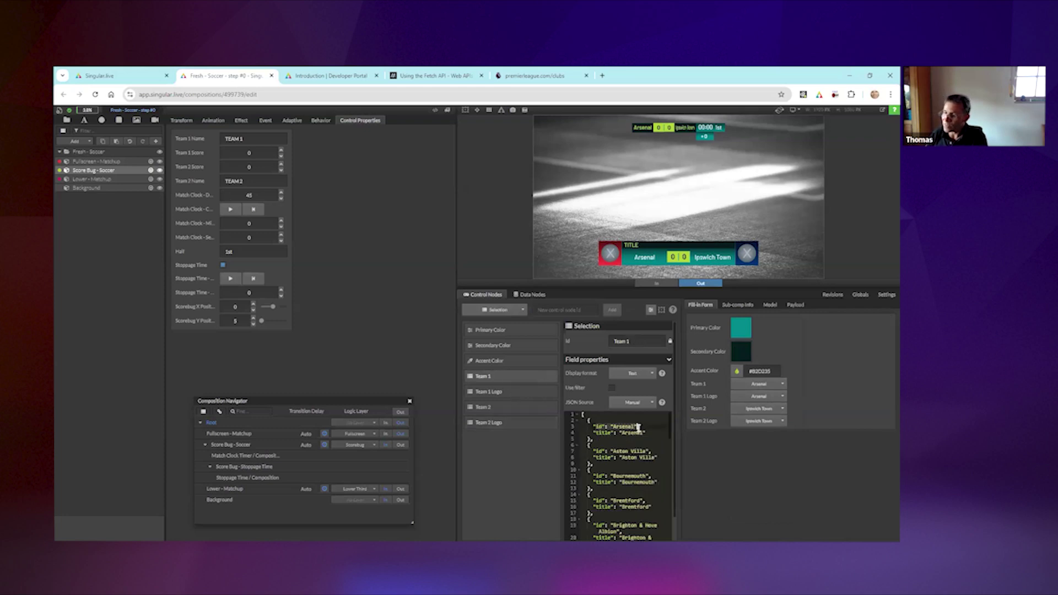
{"action": "left_click", "coordinate": [631, 373]}
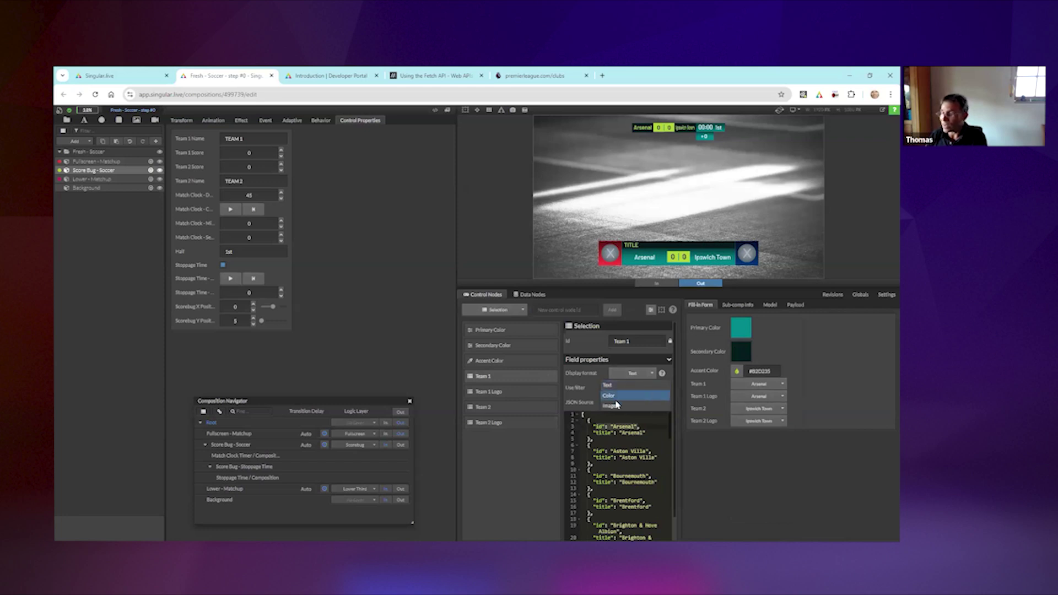
{"action": "left_click", "coordinate": [611, 432]}
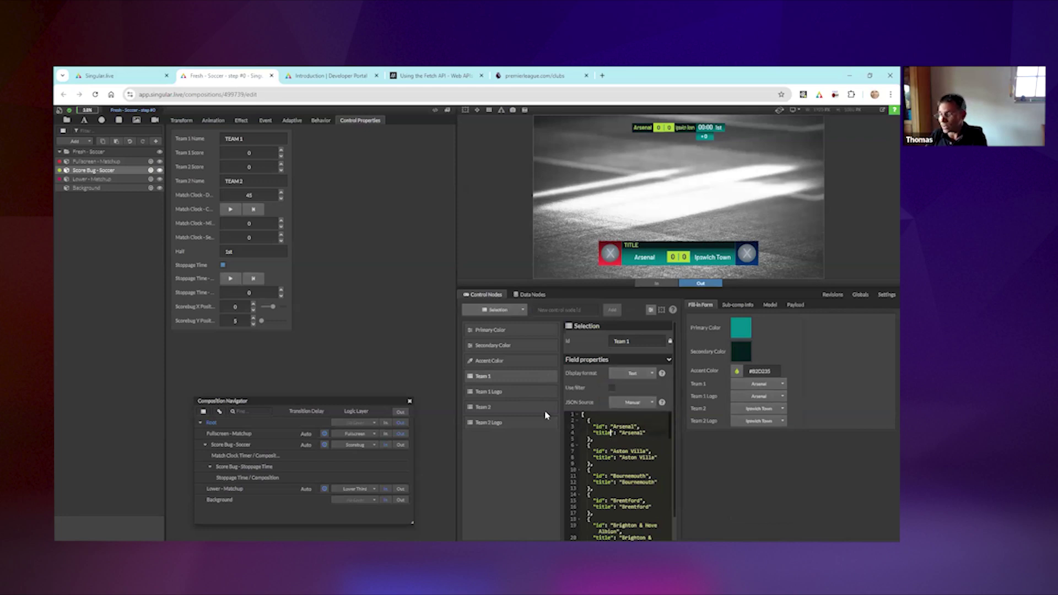
- Set the display format of the Team 1 Logo and Team 2 Logo nodes to Image and check the Team 2 Logo choices
{"action": "left_click", "coordinate": [495, 391]}
{"action": "left_click", "coordinate": [633, 373]}
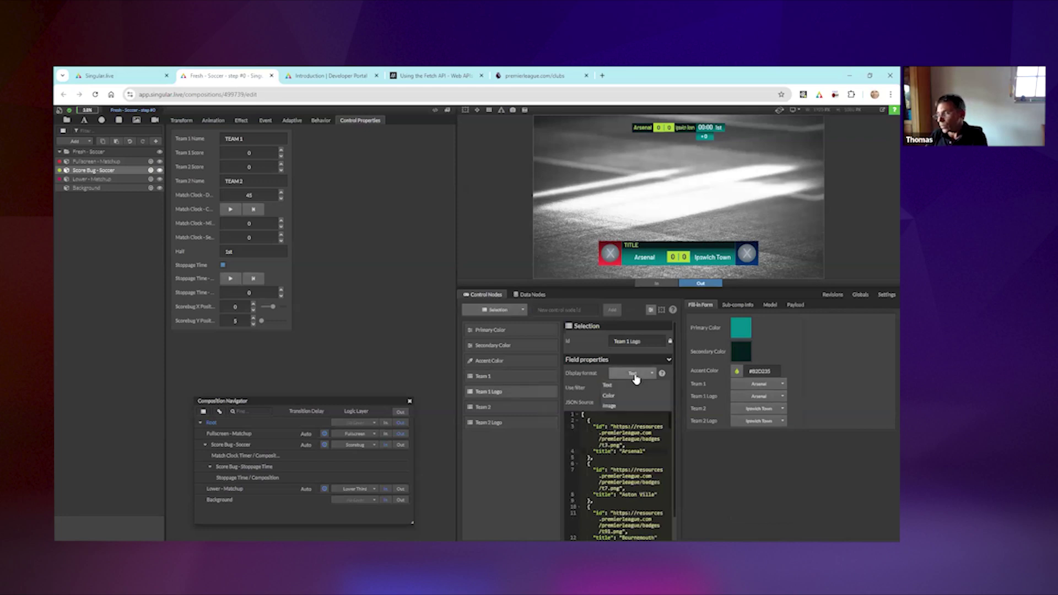
{"action": "left_click", "coordinate": [621, 406]}
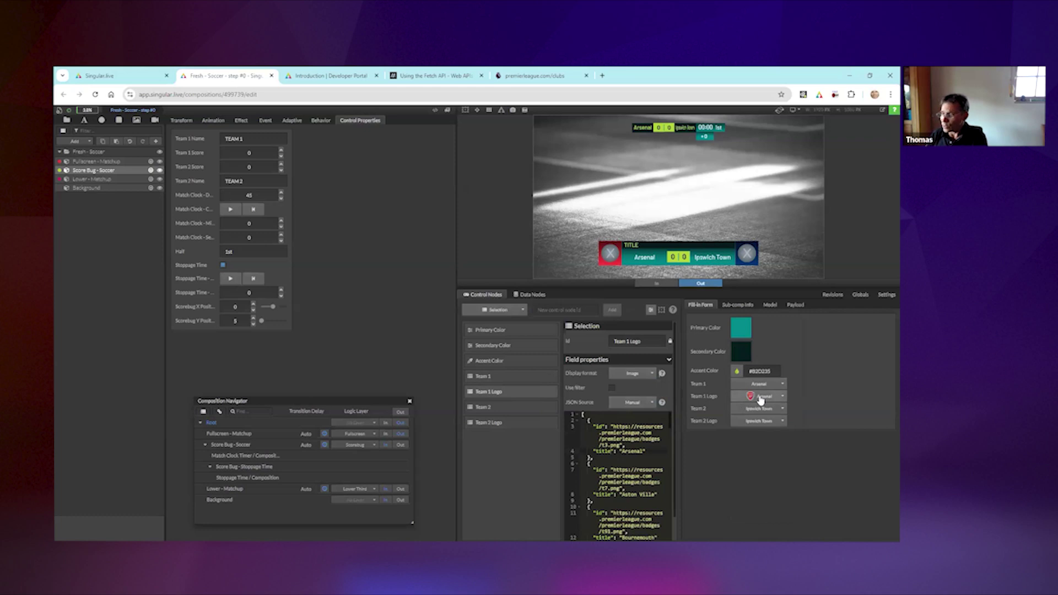
{"action": "left_click", "coordinate": [517, 422]}
{"action": "left_click", "coordinate": [629, 403]}
{"action": "left_click", "coordinate": [628, 413]}
{"action": "left_click", "coordinate": [633, 373]}
{"action": "left_click", "coordinate": [618, 407]}
{"action": "left_click", "coordinate": [760, 421]}
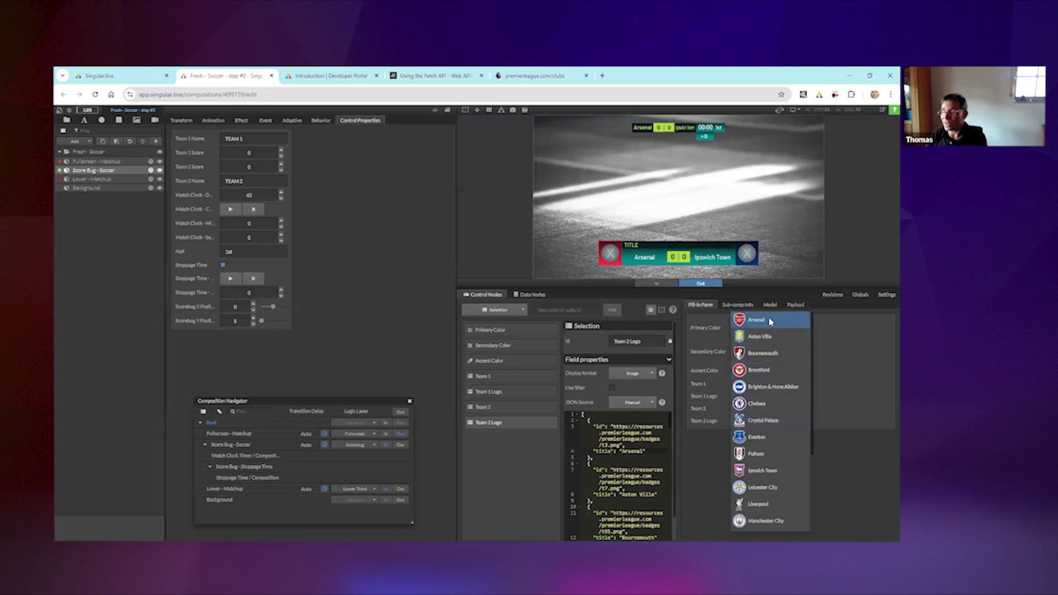
- Open the Lower - Matchup composition and link its Team 1 Logo image to the Team 1 Logo root control node
{"action": "double_click", "coordinate": [150, 180]}
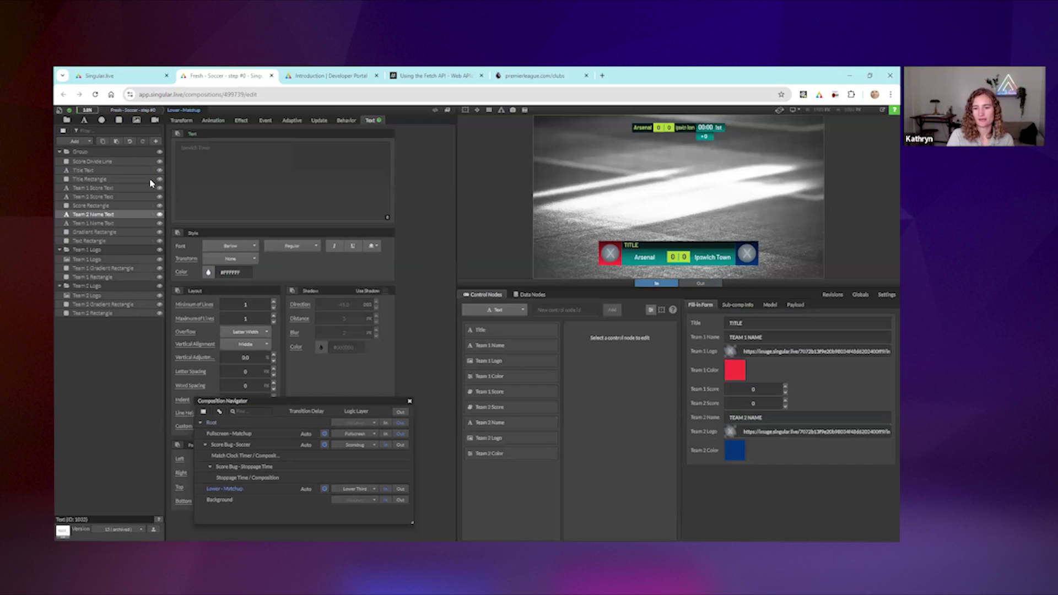
{"action": "left_click", "coordinate": [110, 258]}
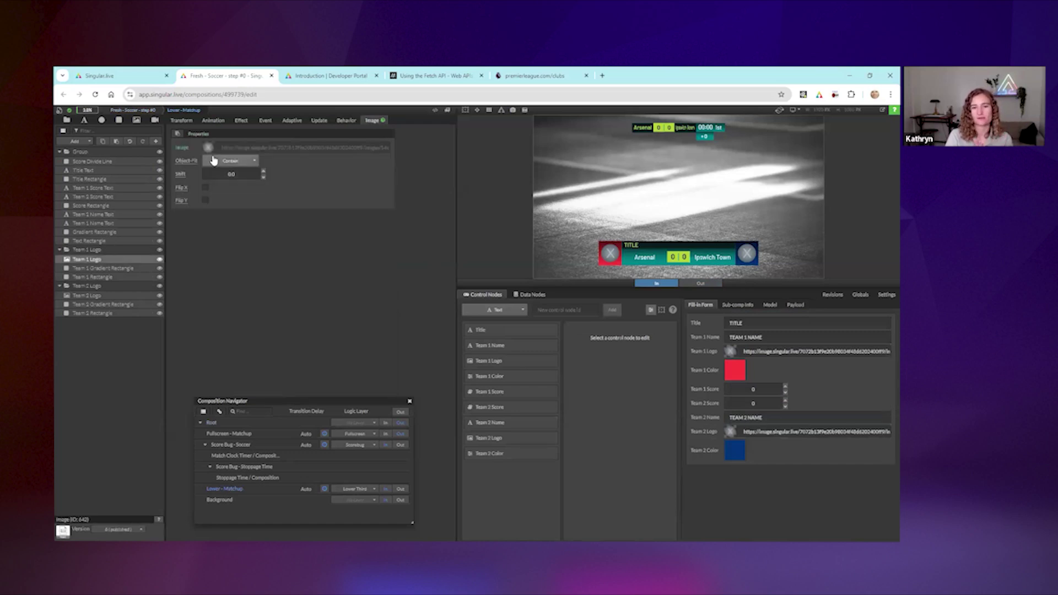
{"action": "left_click", "coordinate": [182, 148]}
{"action": "left_click", "coordinate": [112, 167]}
{"action": "left_click", "coordinate": [94, 181]}
{"action": "left_click", "coordinate": [165, 169]}
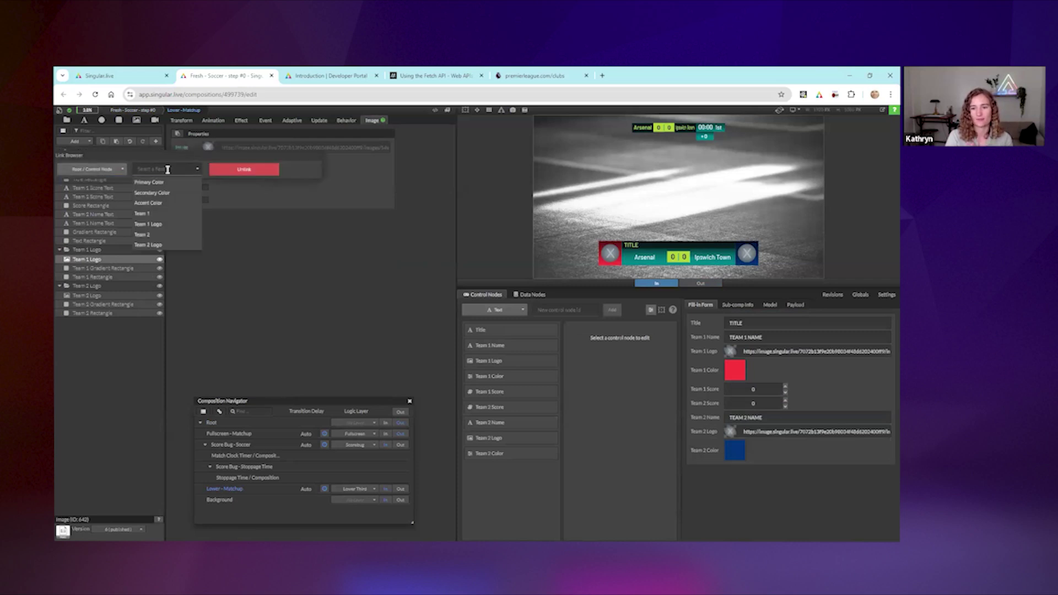
{"action": "left_click", "coordinate": [156, 230]}
- Link the lower third's Team 2 Logo image to the Team 2 Logo root control node and return to the root composition
{"action": "left_click", "coordinate": [121, 296]}
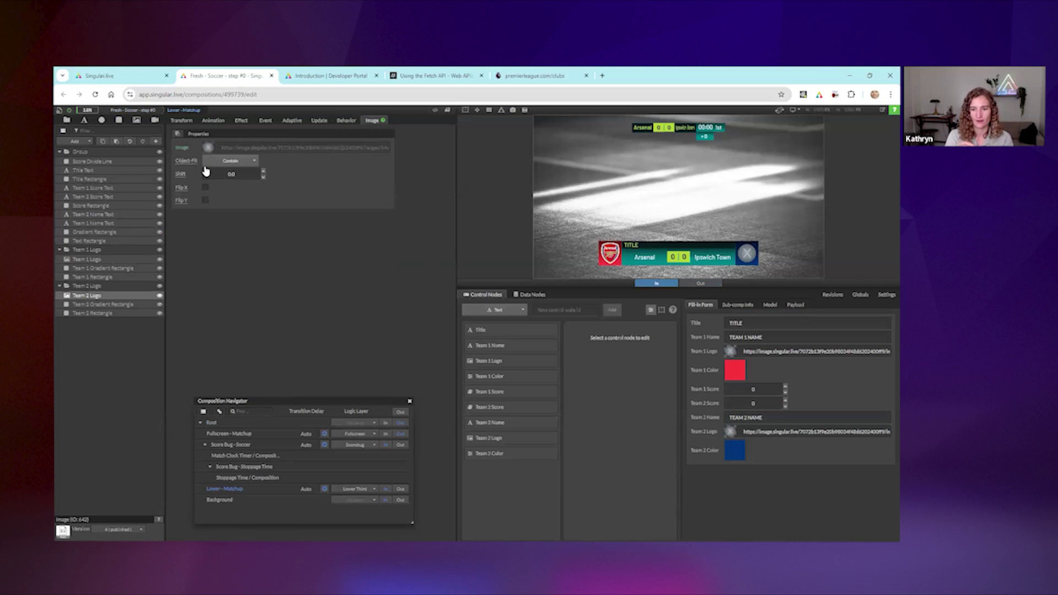
{"action": "left_click", "coordinate": [182, 148]}
{"action": "left_click", "coordinate": [105, 168]}
{"action": "left_click", "coordinate": [94, 182]}
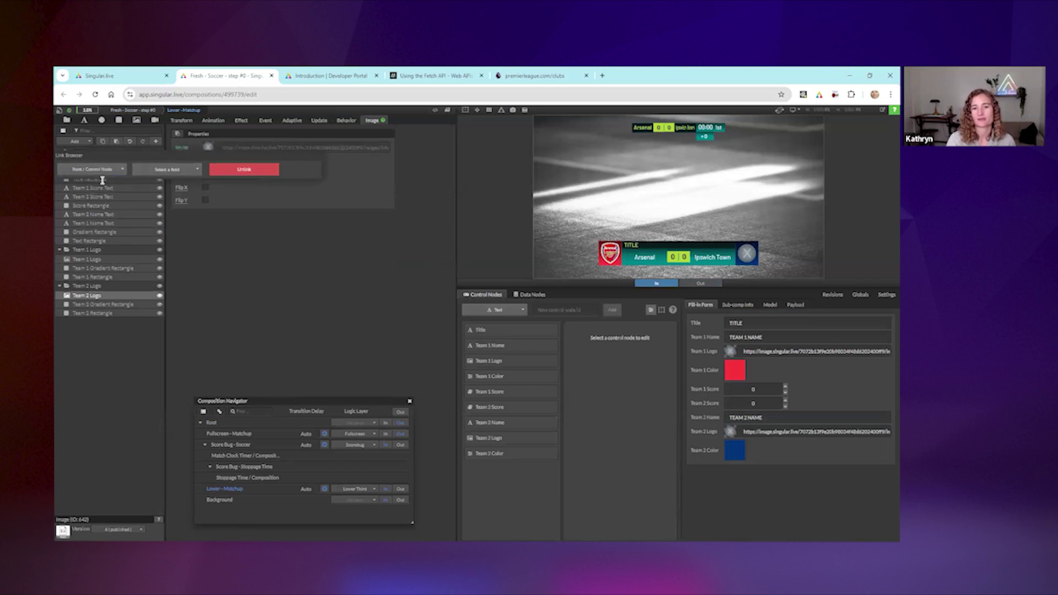
{"action": "left_click", "coordinate": [169, 172]}
{"action": "left_click", "coordinate": [146, 245]}
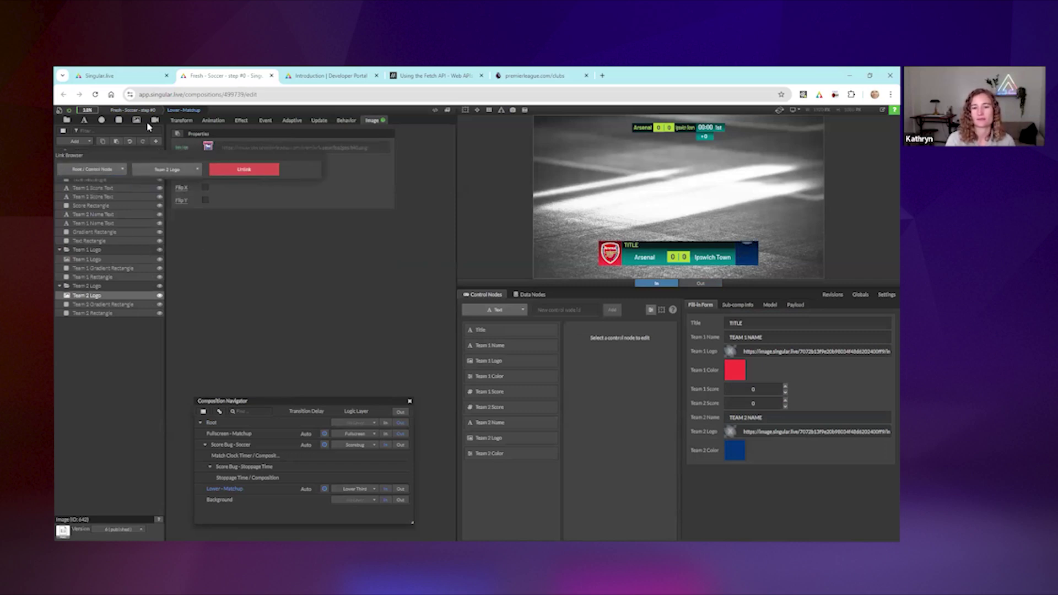
{"action": "left_click", "coordinate": [394, 366]}
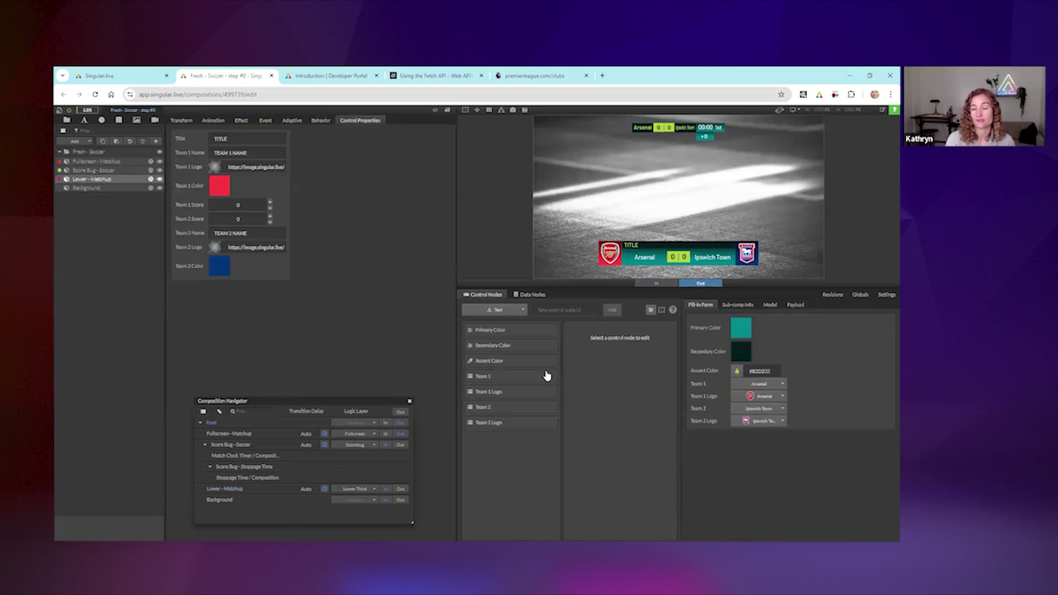
- Review the Team 1 node's team list and enable Use filter for that node
{"action": "left_click", "coordinate": [501, 378]}
{"action": "left_click_drag", "start_coordinate": [536, 286], "coordinate": [536, 222]}
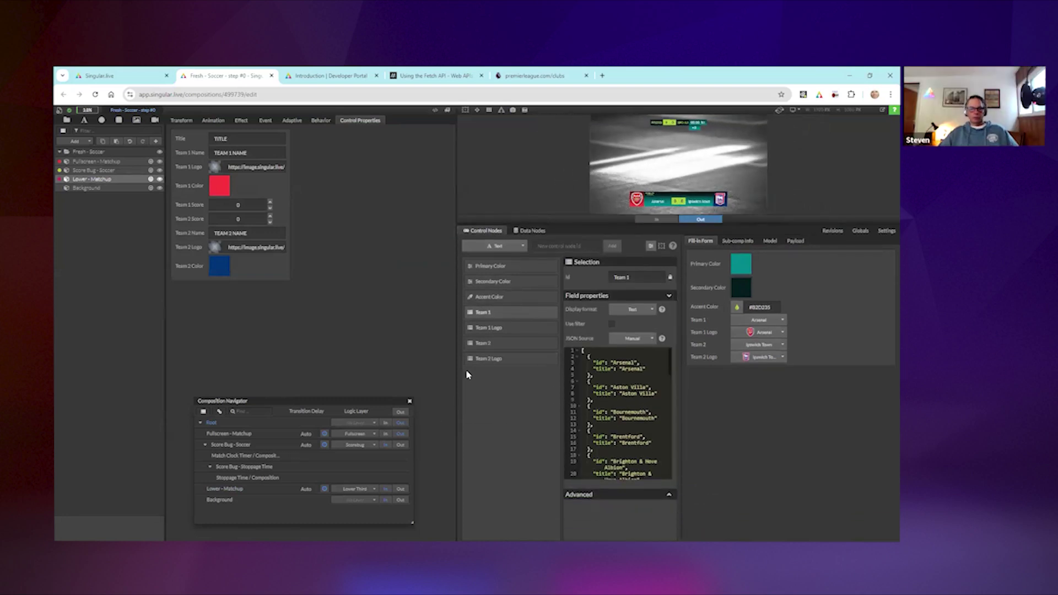
{"action": "scroll", "coordinate": [612, 396], "scroll_direction": "down", "scroll_amount": 10}
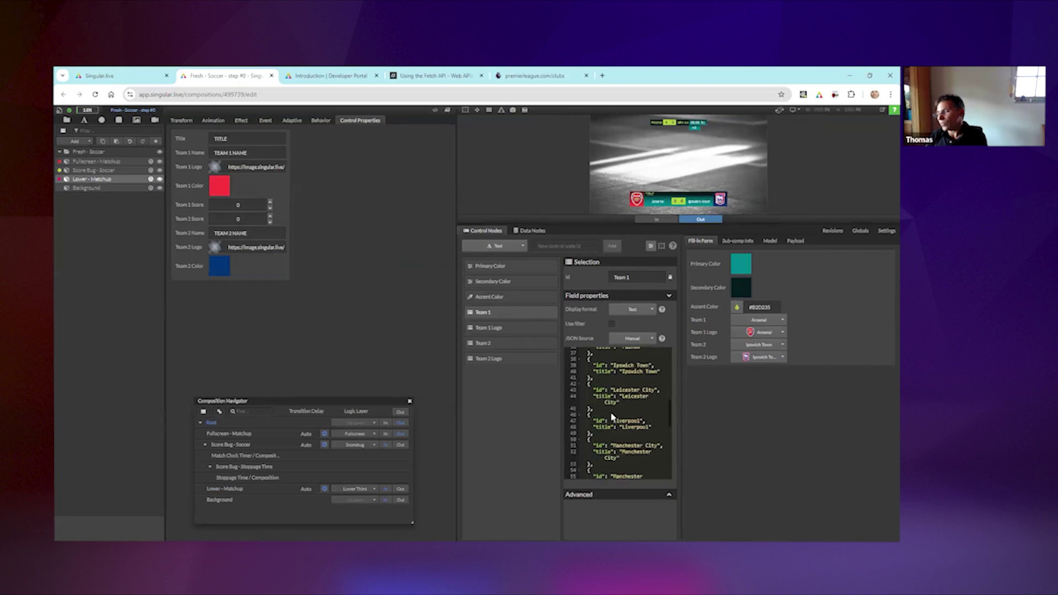
{"action": "scroll", "coordinate": [613, 415], "scroll_direction": "up", "scroll_amount": 5}
{"action": "left_click", "coordinate": [758, 319]}
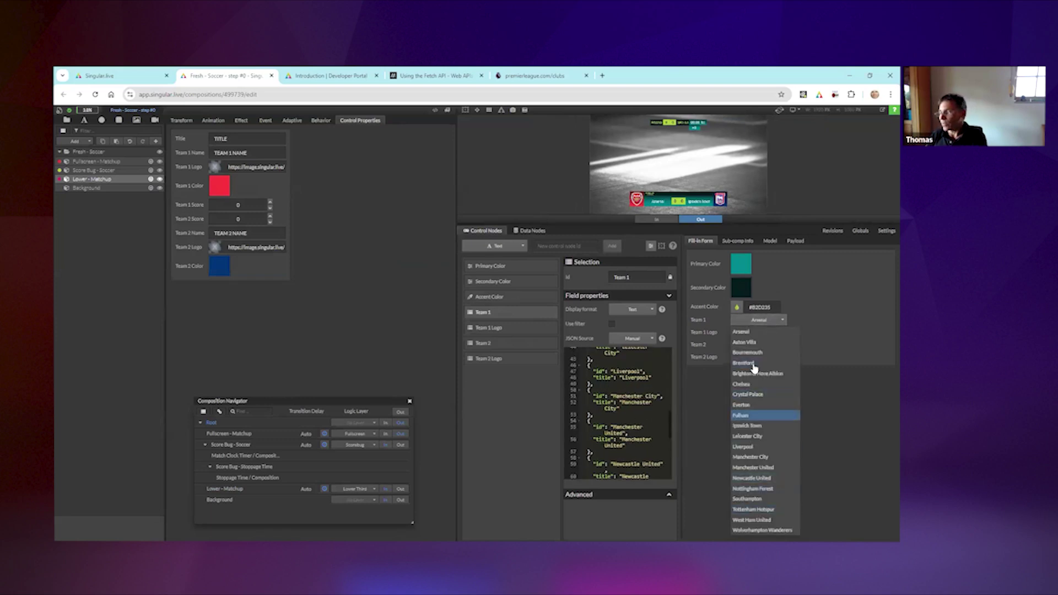
{"action": "left_click", "coordinate": [585, 324]}
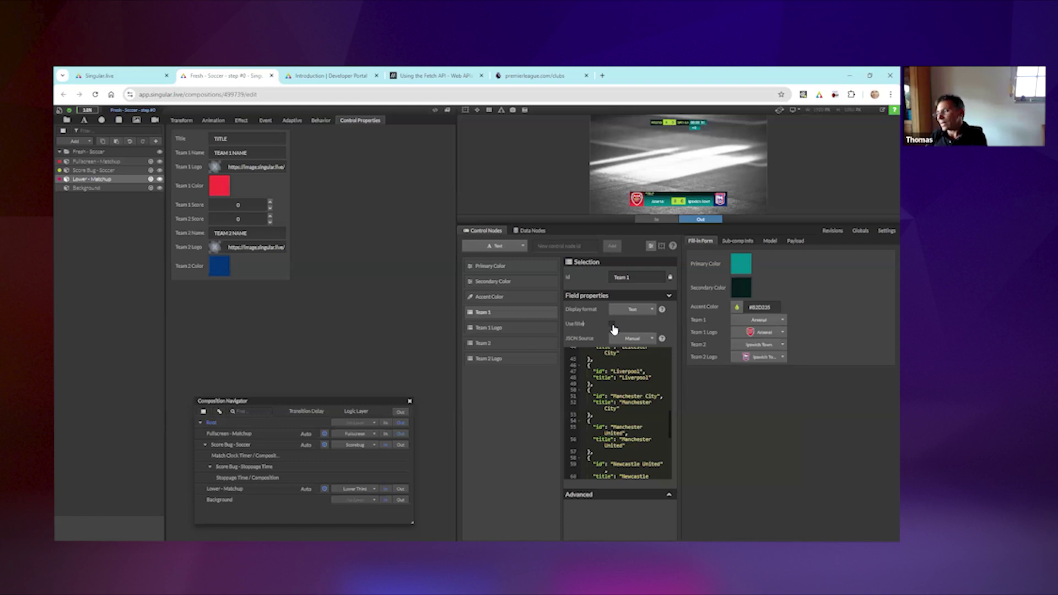
- Filter the Team 1 choices by "che", select Manchester City, and enlarge the preview area
{"action": "left_click", "coordinate": [747, 321]}
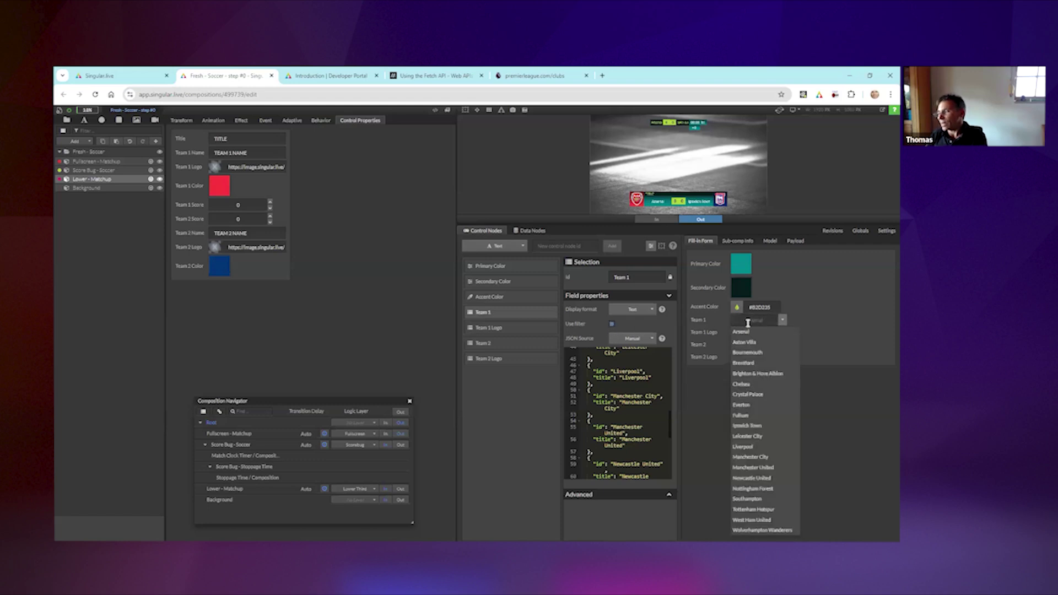
{"action": "type", "text": "che"}
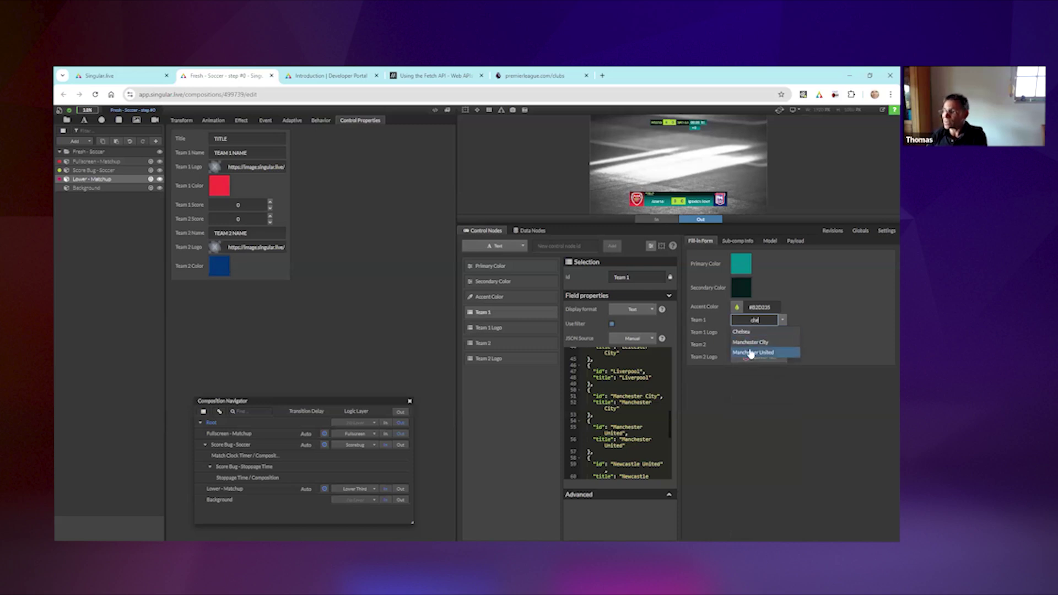
{"action": "left_click", "coordinate": [752, 343]}
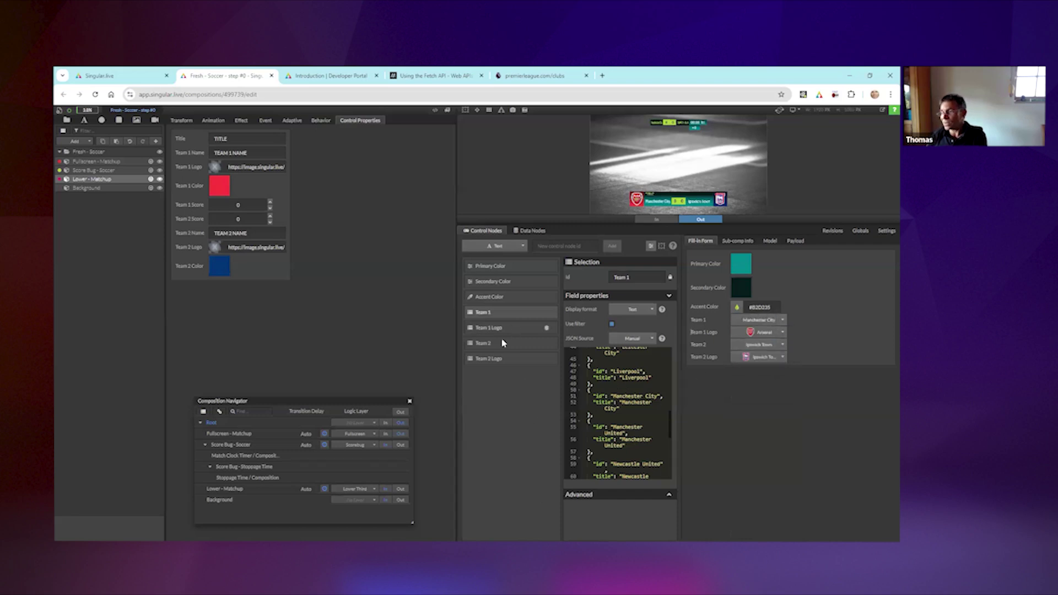
{"action": "left_click_drag", "start_coordinate": [573, 224], "coordinate": [576, 299]}
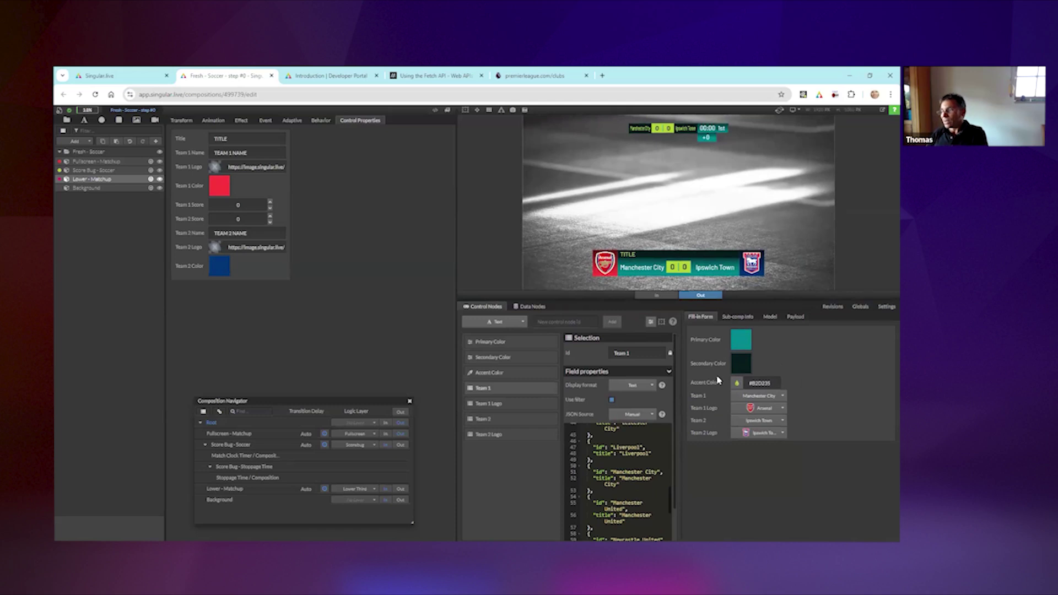
- Set Team 1 to Arsenal and Team 1 Logo to Aston Villa in the fill-in form
{"action": "left_click", "coordinate": [766, 396]}
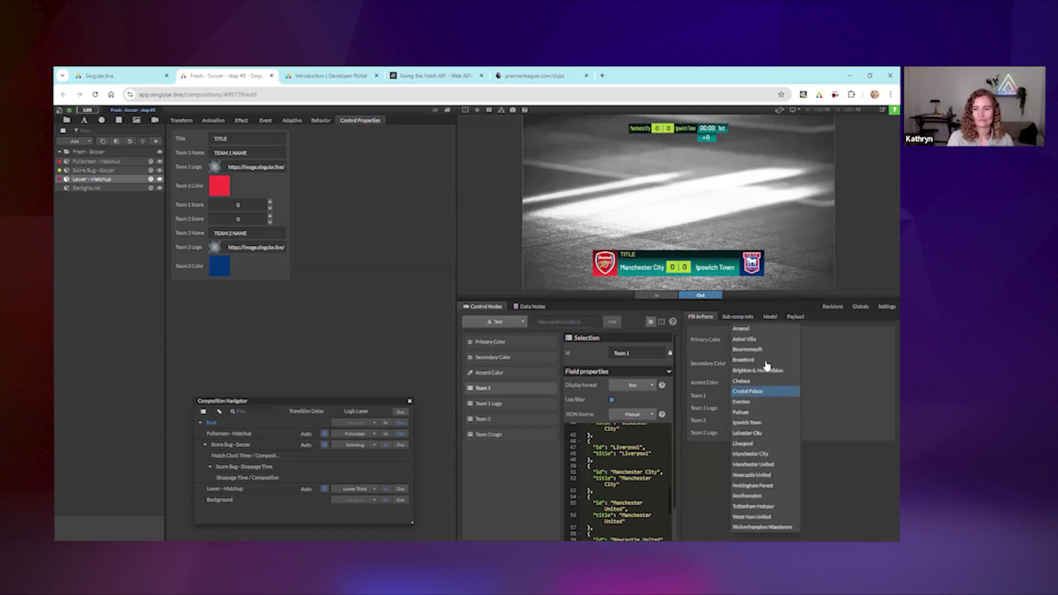
{"action": "left_click", "coordinate": [753, 329]}
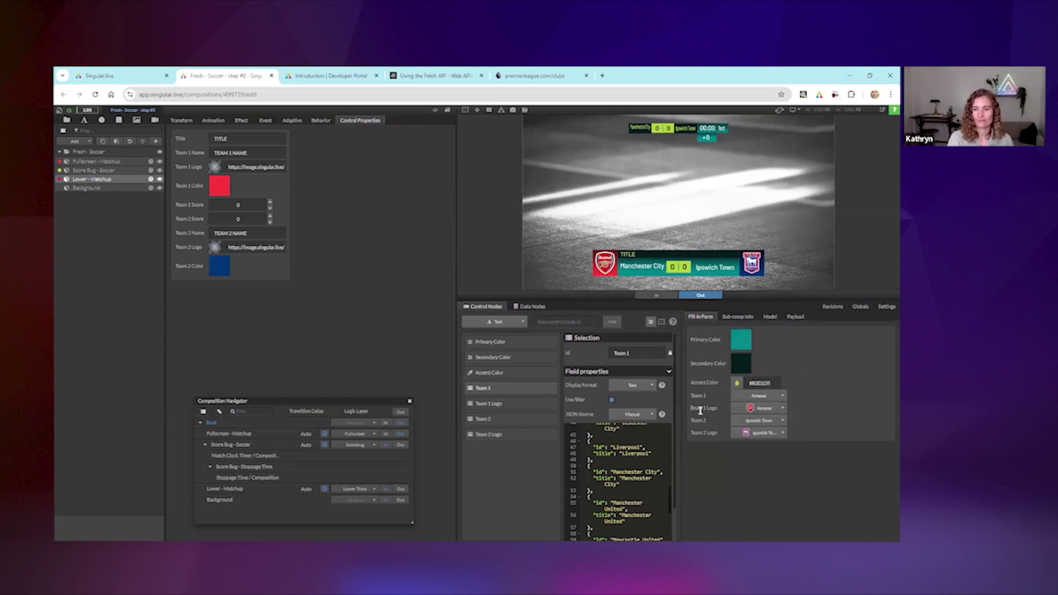
{"action": "left_click", "coordinate": [760, 408]}
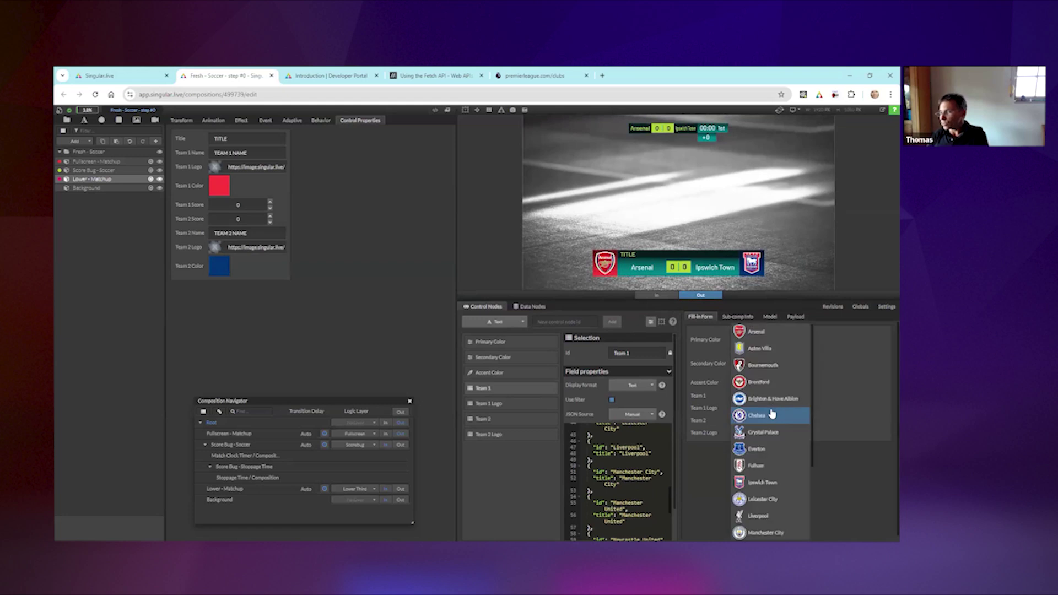
{"action": "left_click", "coordinate": [767, 349]}
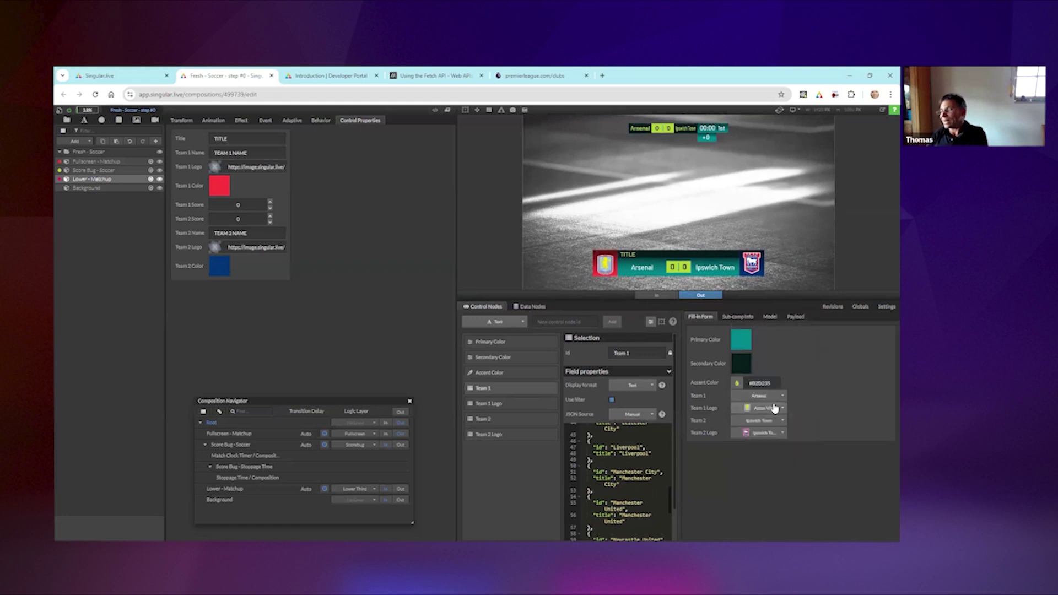
- Set both the Team 1 Logo and the Team 1 name selections to Brentford
{"action": "left_click", "coordinate": [774, 408]}
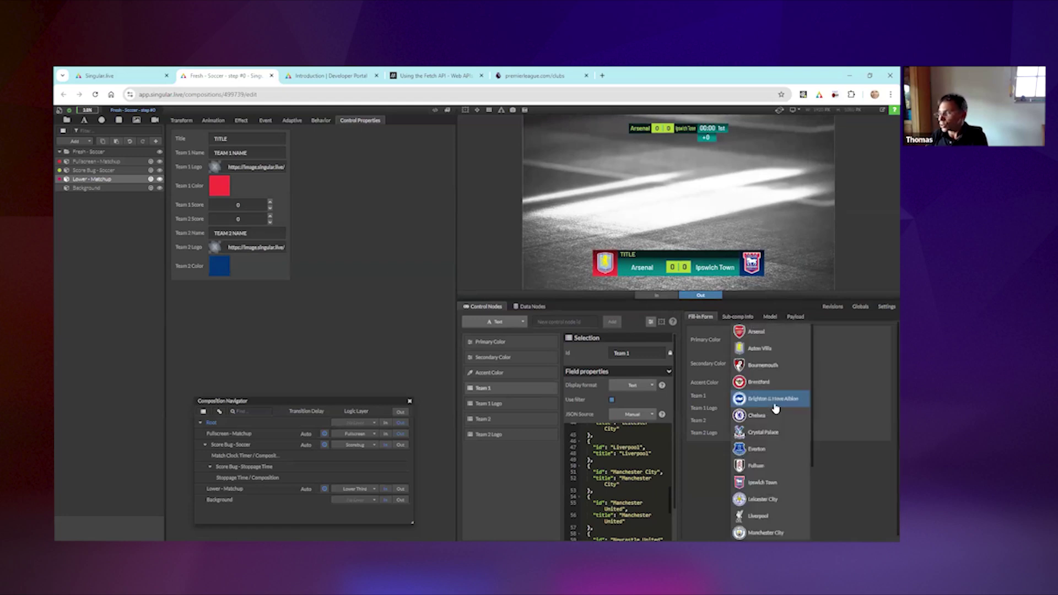
{"action": "left_click", "coordinate": [769, 377]}
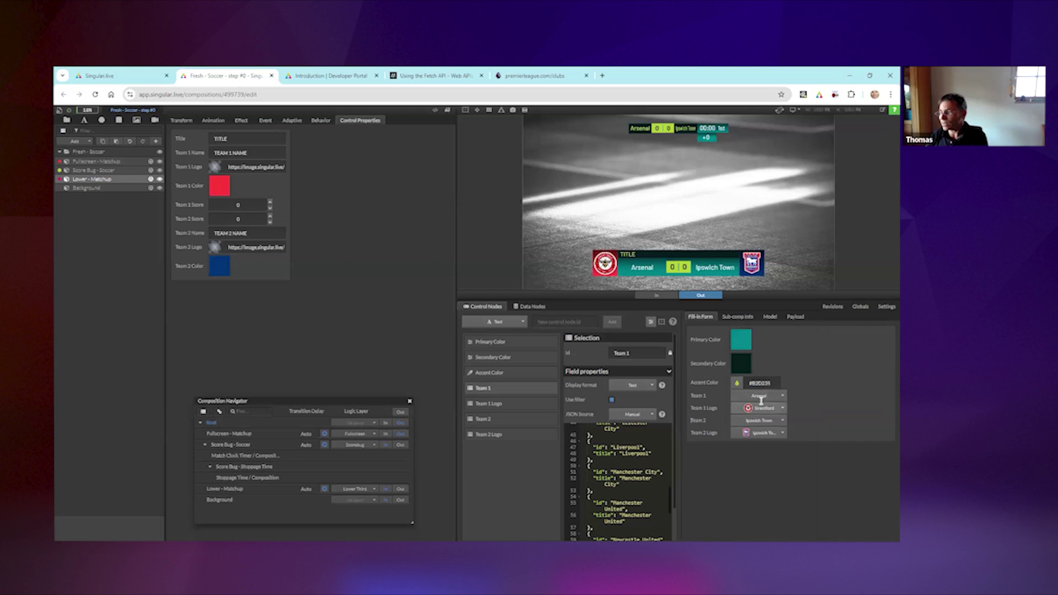
{"action": "left_click", "coordinate": [761, 395]}
{"action": "left_click", "coordinate": [769, 360]}
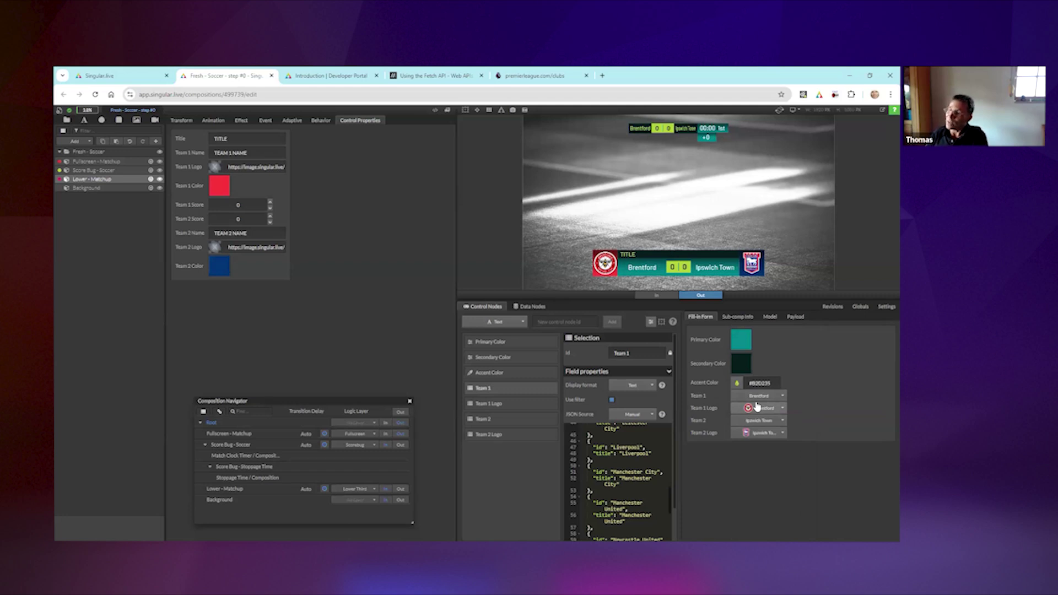
- Review the Team 1 choices and the start of its JSON list, and select Arsenal as Team 1
{"action": "left_click", "coordinate": [756, 401]}
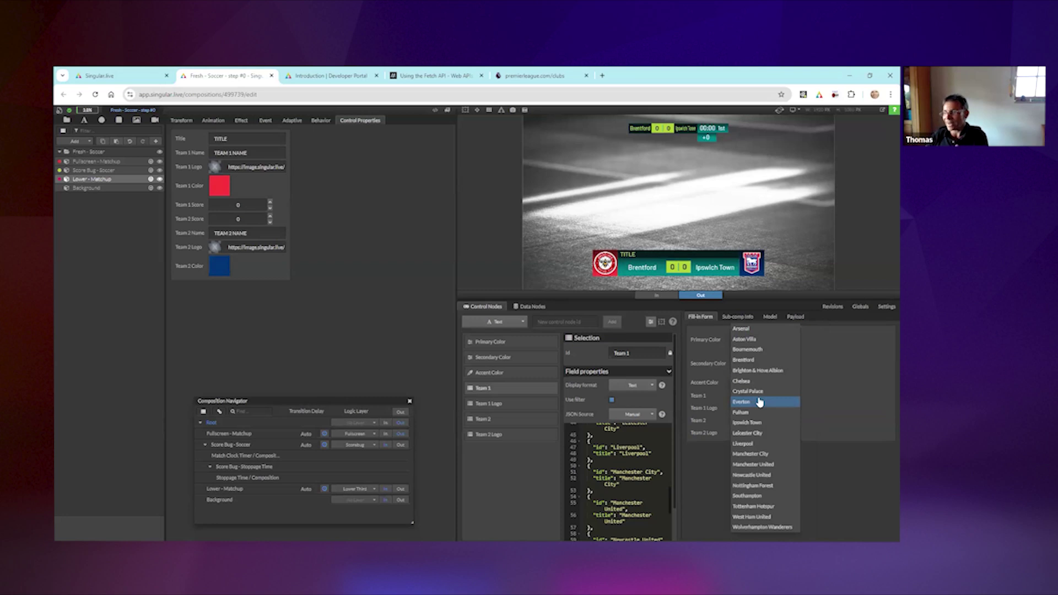
{"action": "left_click", "coordinate": [855, 394]}
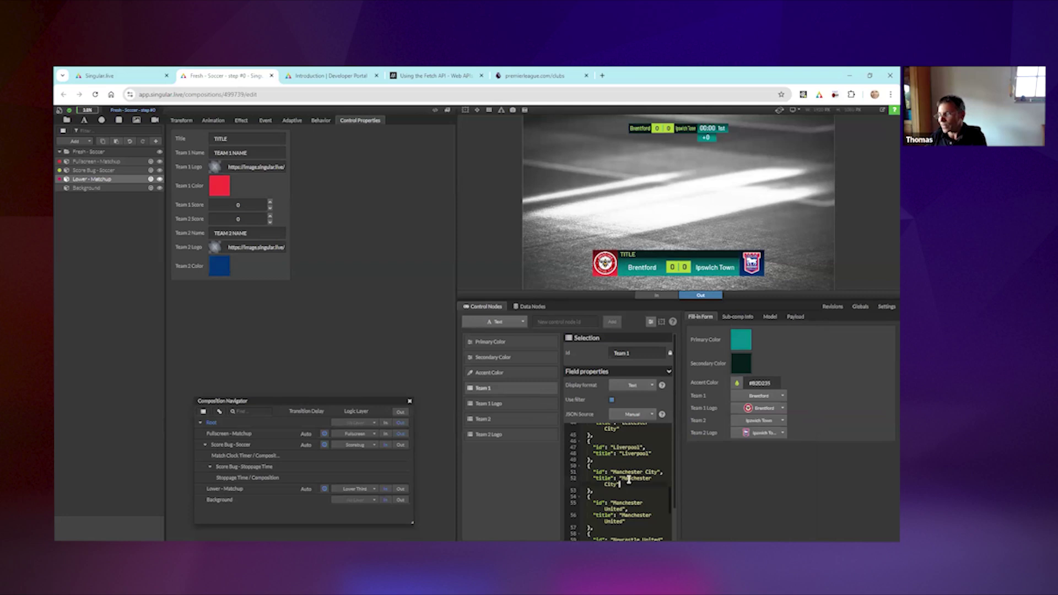
{"action": "scroll", "coordinate": [622, 479], "scroll_direction": "up", "scroll_amount": 15}
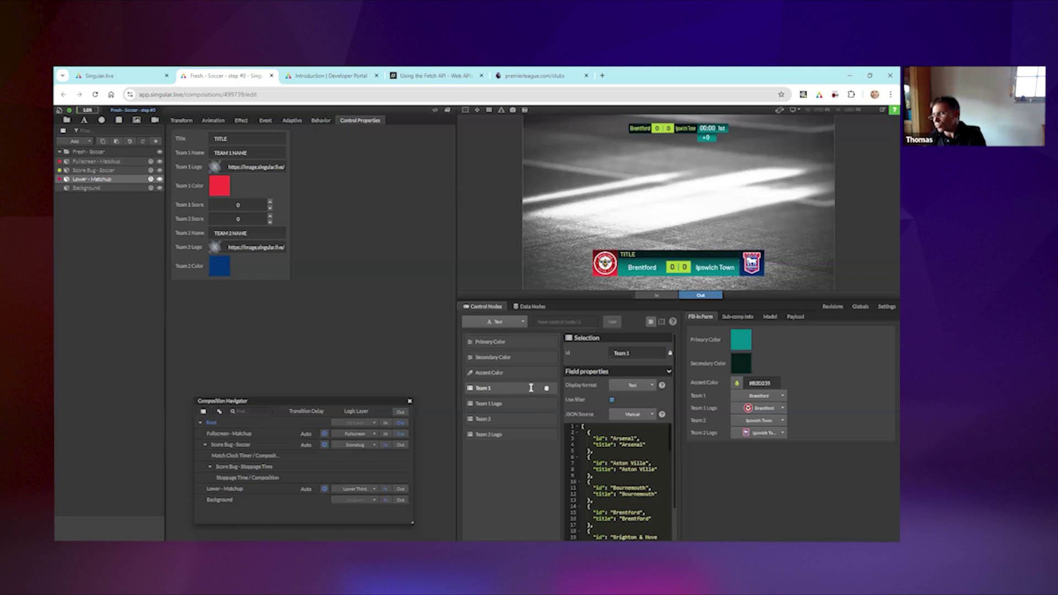
{"action": "left_click", "coordinate": [762, 395]}
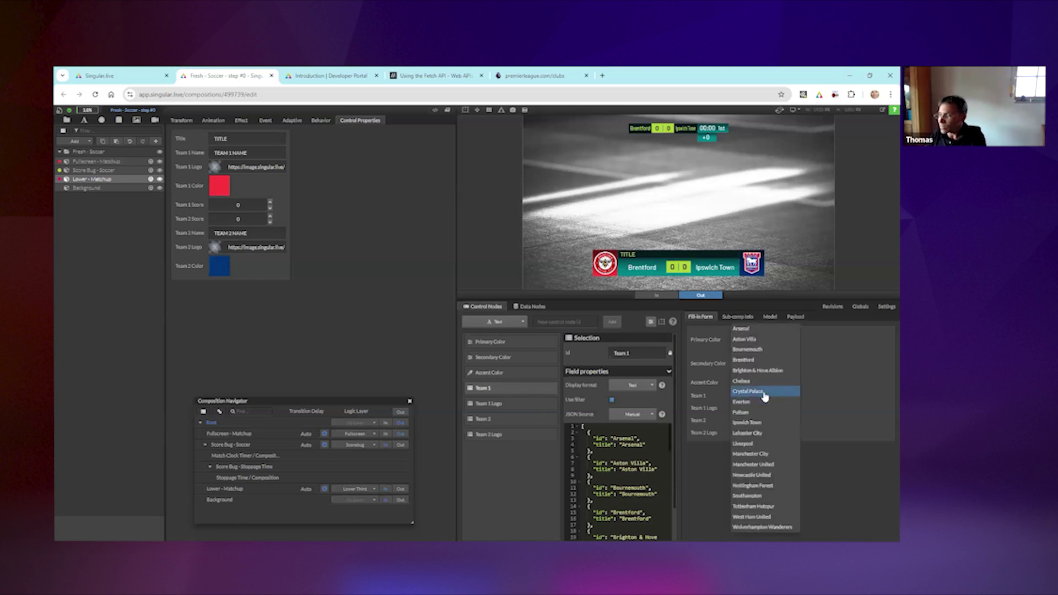
{"action": "left_click", "coordinate": [742, 329]}
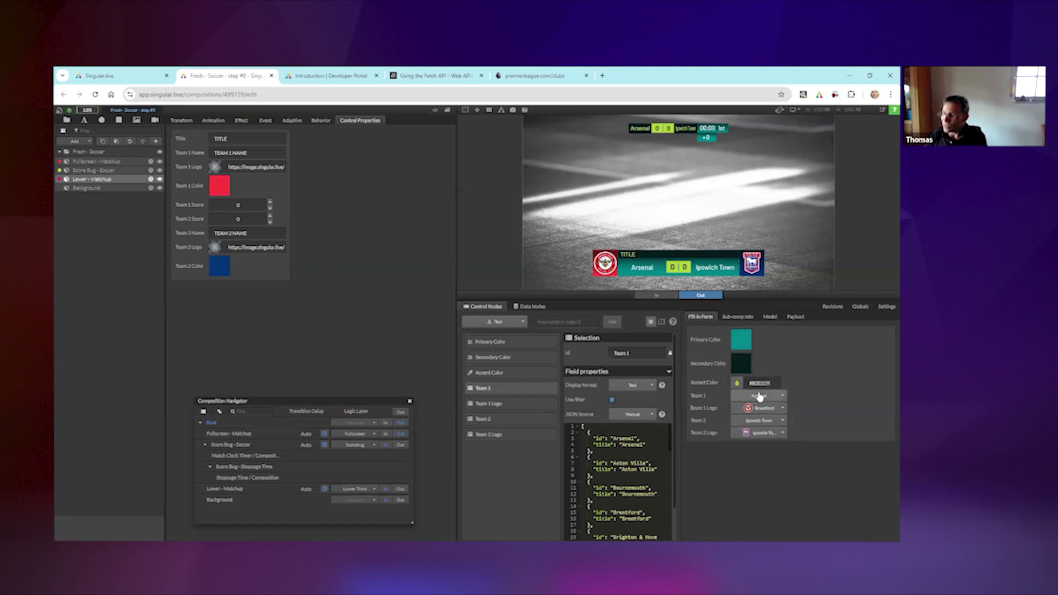
- Add an empty "icon" property after the title in the Arsenal entry of the Team 1 JSON
{"action": "left_click", "coordinate": [656, 446]}
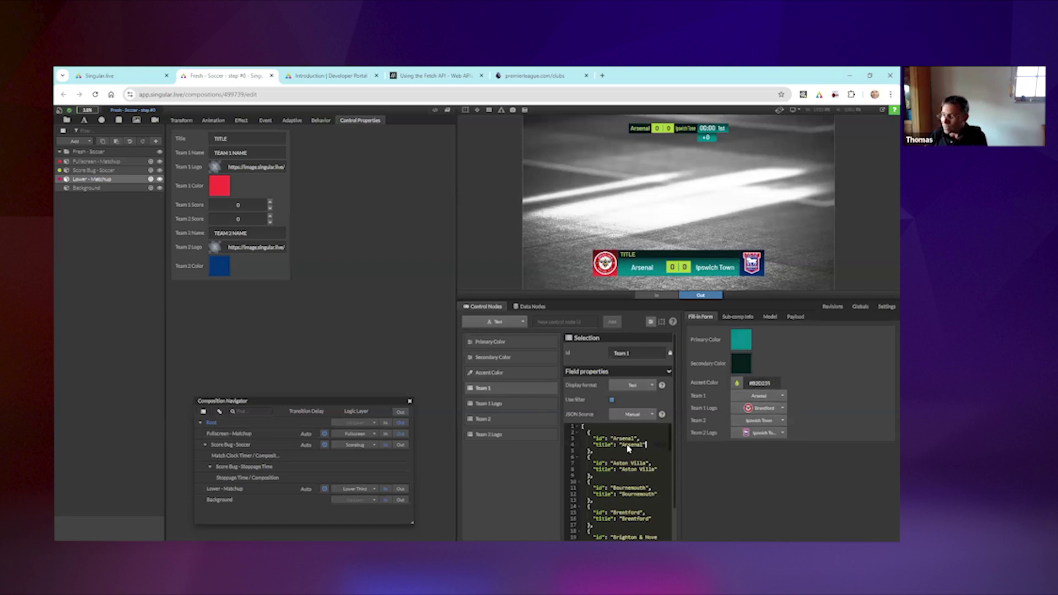
{"action": "type", "text": ","}
{"action": "key", "text": "Return"}
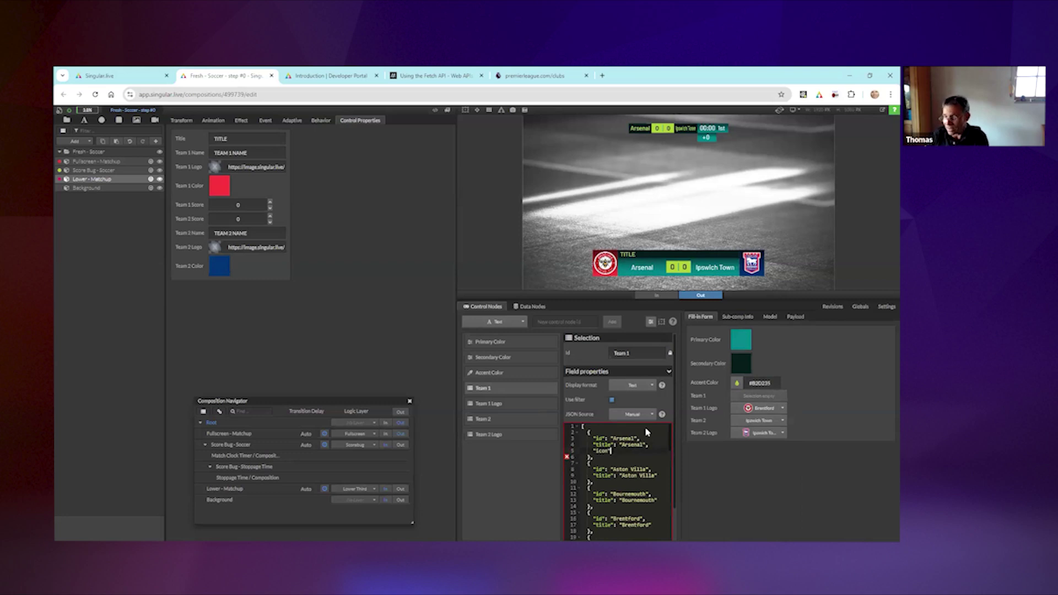
{"action": "type", "text": "\"icon\": \""}
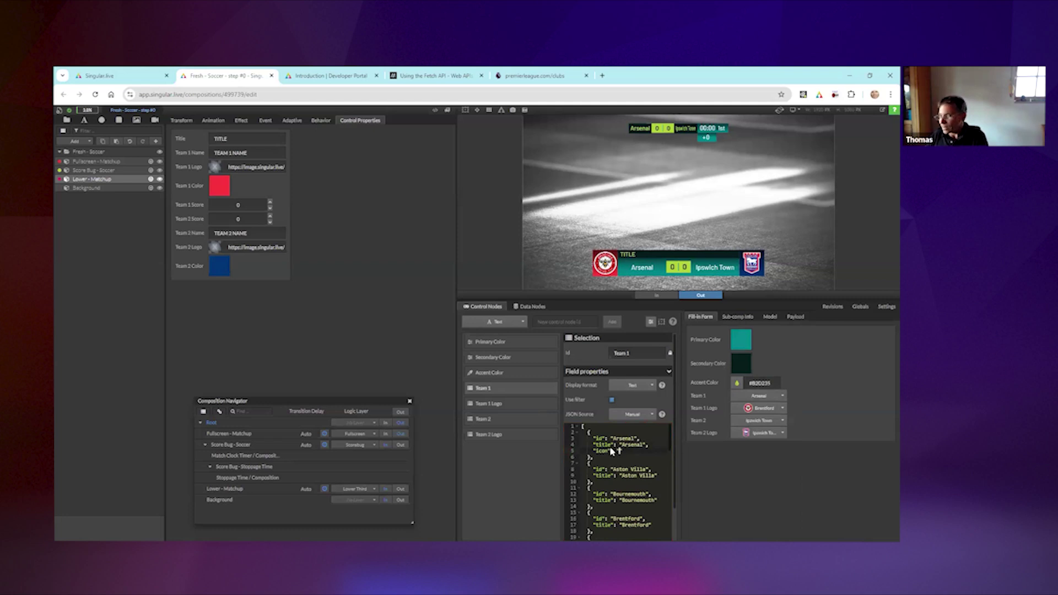
- Copy Arsenal's badge URL ending in badges/t3.png from the Team 1 Logo JSON into the Arsenal icon value of Team 1
{"action": "left_click", "coordinate": [534, 405]}
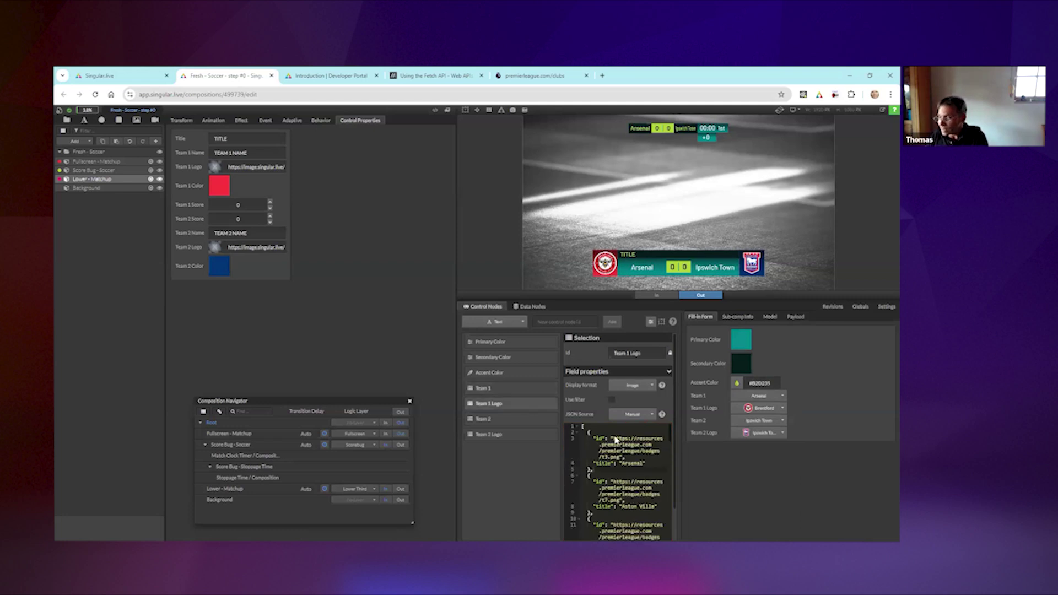
{"action": "left_click_drag", "start_coordinate": [611, 441], "coordinate": [620, 459]}
{"action": "key", "text": "ctrl+c"}
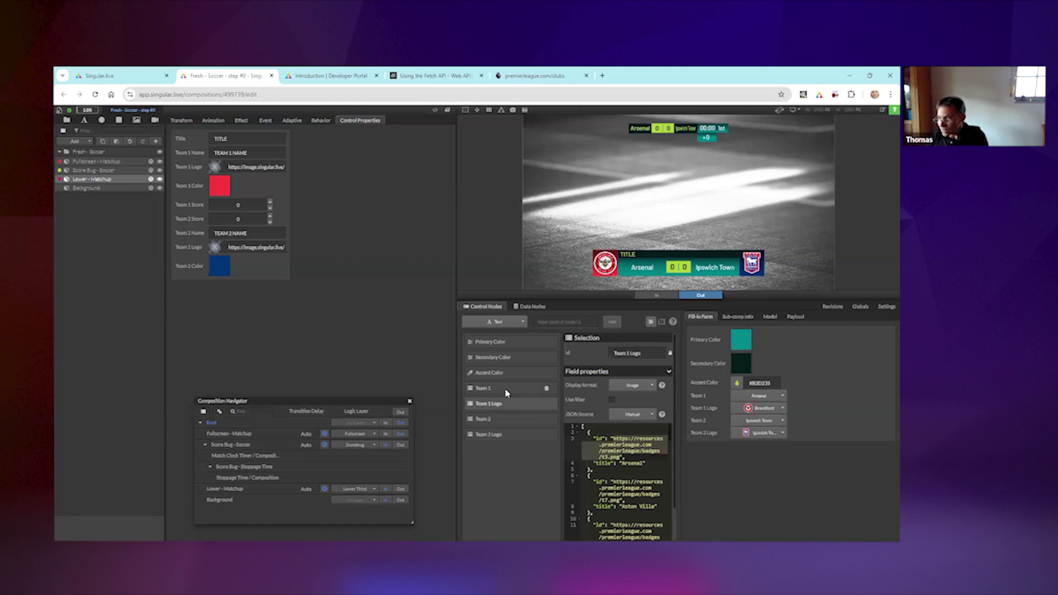
{"action": "left_click", "coordinate": [507, 392]}
{"action": "left_click", "coordinate": [619, 450]}
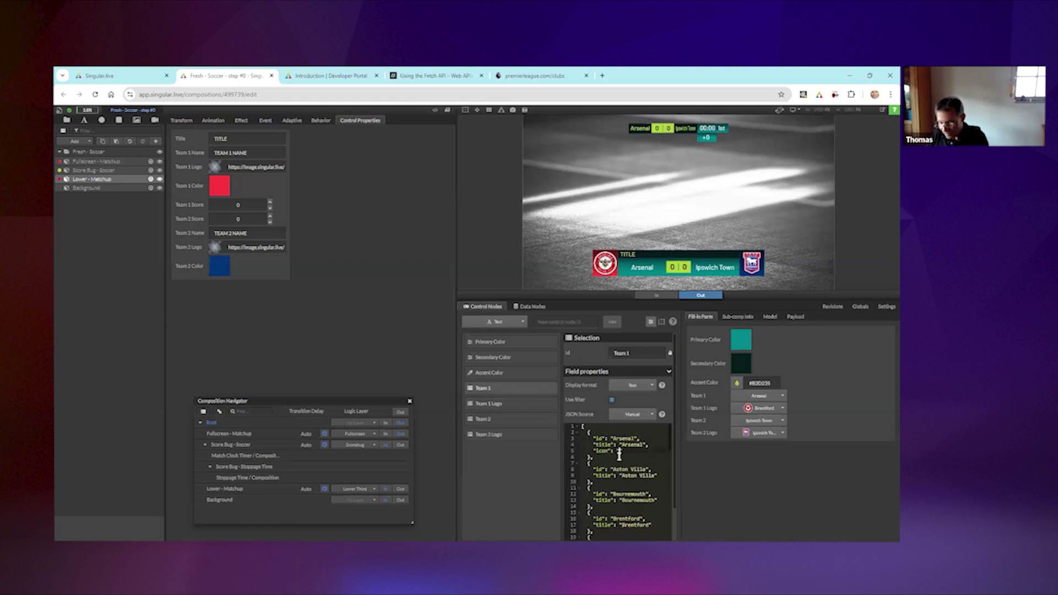
{"action": "key", "text": "ctrl+v"}
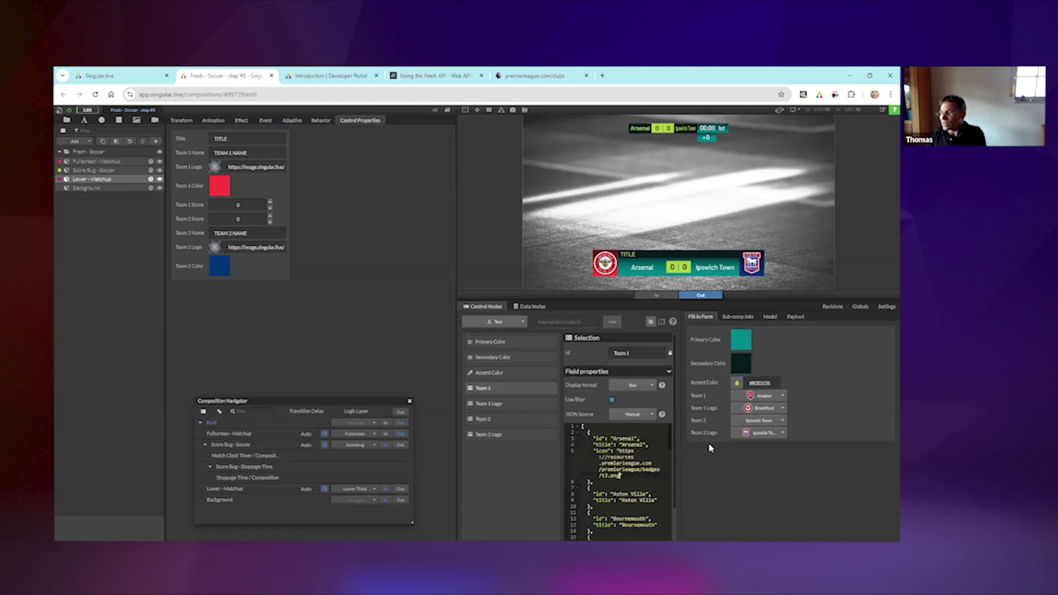
- Check Arsenal's icon in the Team 1 choices, keep Arsenal selected, and inspect its id in the JSON
{"action": "left_click", "coordinate": [774, 405]}
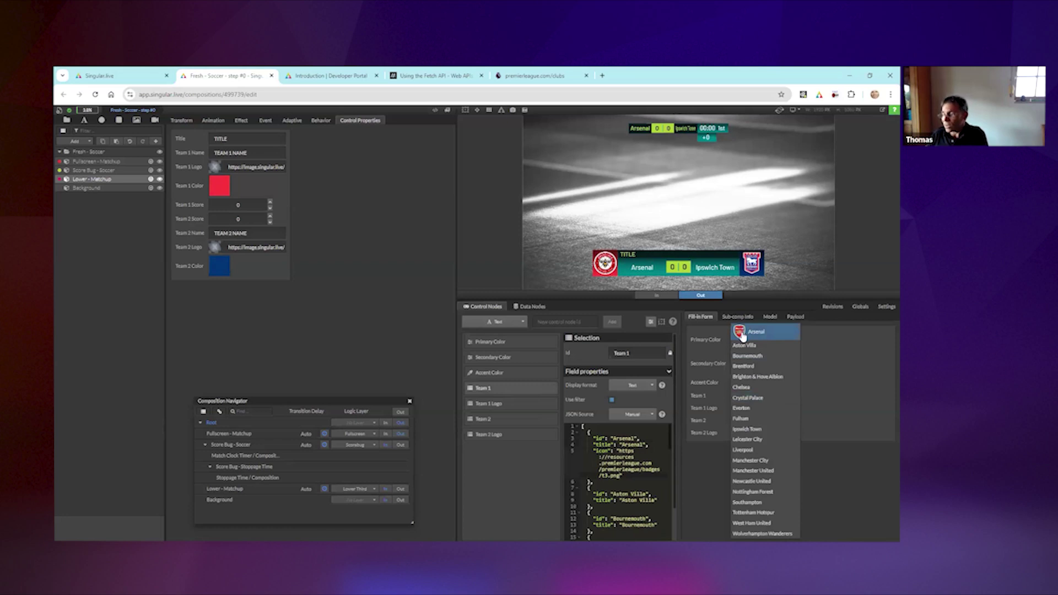
{"action": "left_click", "coordinate": [773, 339]}
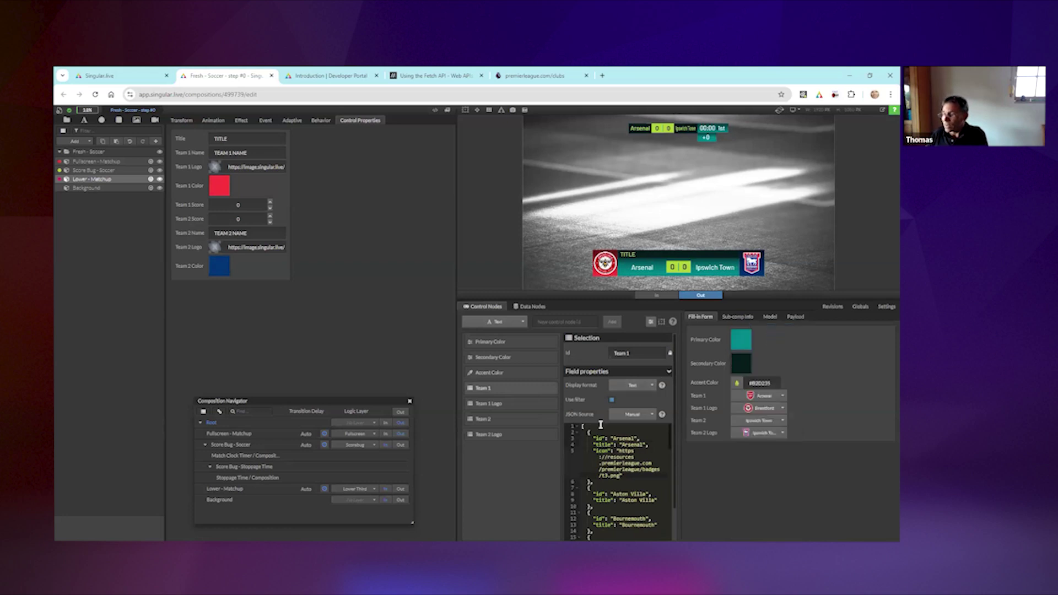
{"action": "left_click_drag", "start_coordinate": [611, 439], "coordinate": [637, 439]}
{"action": "left_click", "coordinate": [612, 438]}
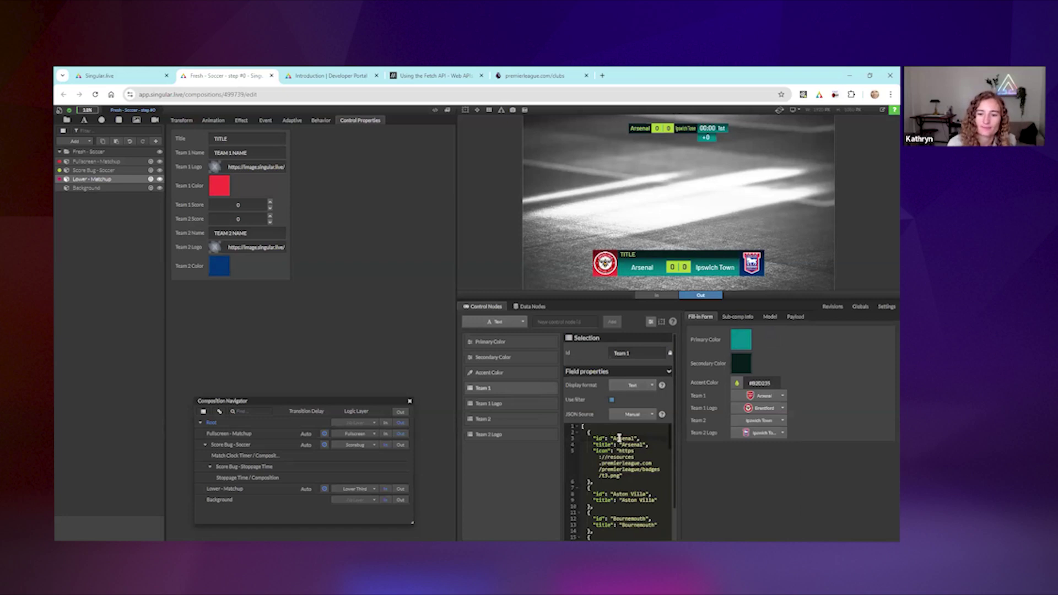
- Add an empty "icon" property after the title in the Aston Villa entry of the Team 1 JSON
{"action": "left_click", "coordinate": [657, 499]}
{"action": "type", "text": ","}
{"action": "key", "text": "Return"}
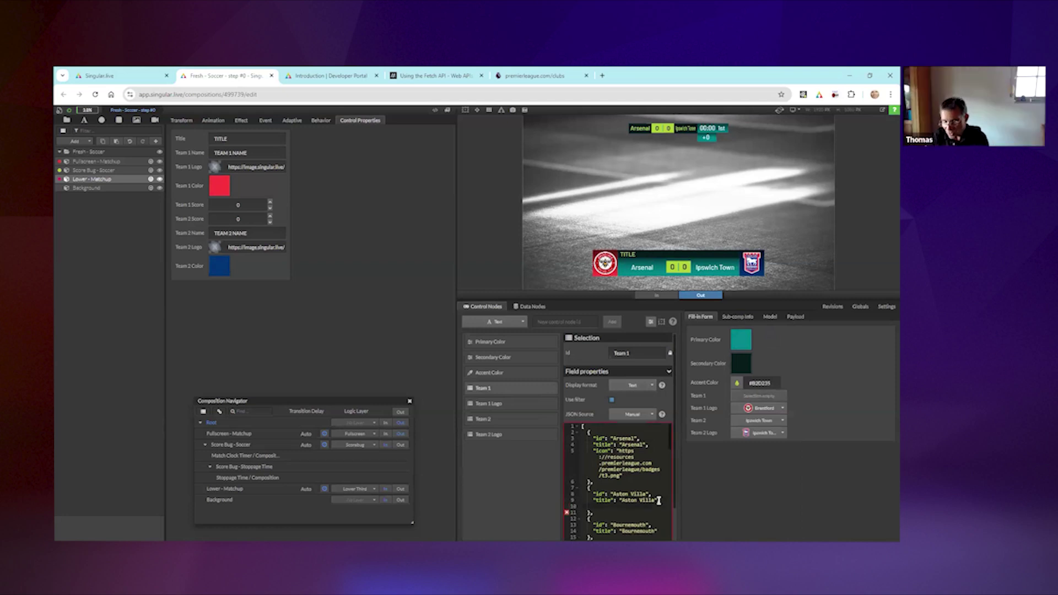
{"action": "type", "text": "\"icon\": \""}
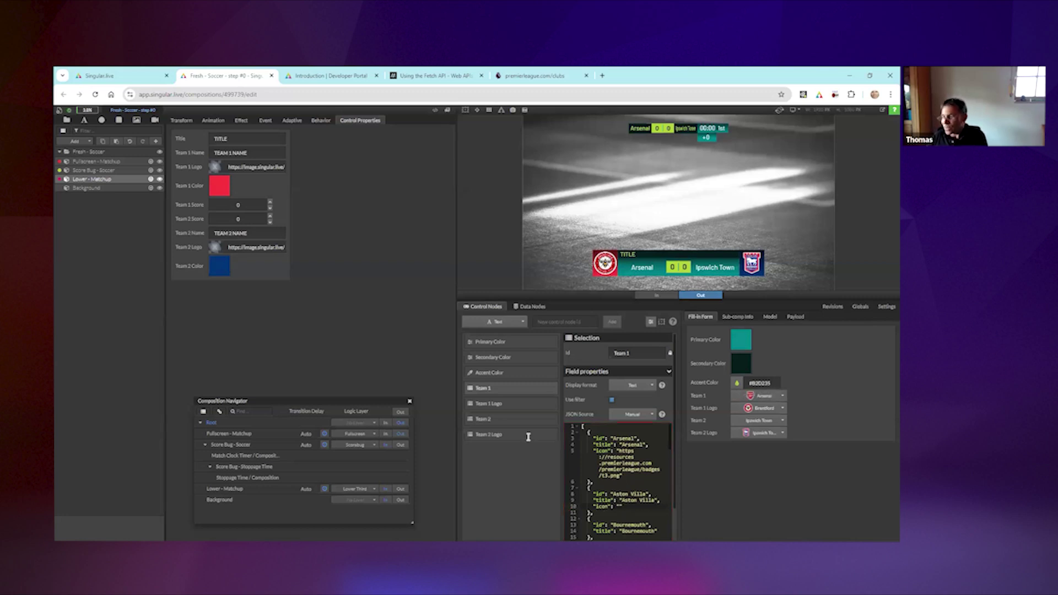
- Copy Aston Villa's badge URL ending in badges/t7.png from the Team 1 Logo JSON into its Team 1 icon value and check the choices
{"action": "left_click", "coordinate": [512, 407]}
{"action": "left_click", "coordinate": [619, 499]}
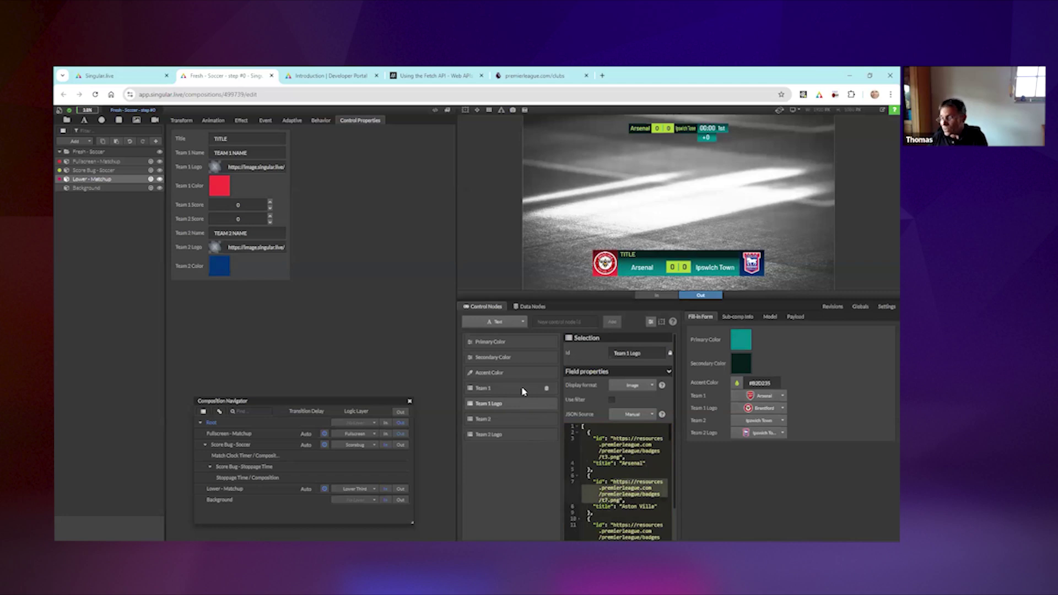
{"action": "left_click", "coordinate": [522, 390]}
{"action": "left_click", "coordinate": [620, 505]}
{"action": "type", "text": "https://resources.premierleague.com/premierleague/badges/t7.png"}
{"action": "left_click", "coordinate": [761, 396]}
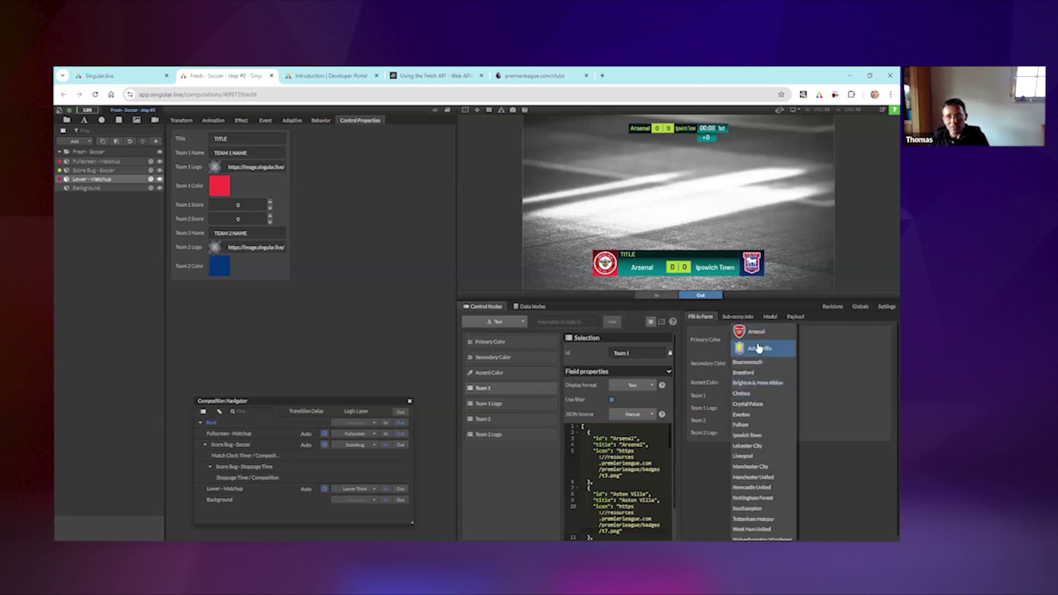